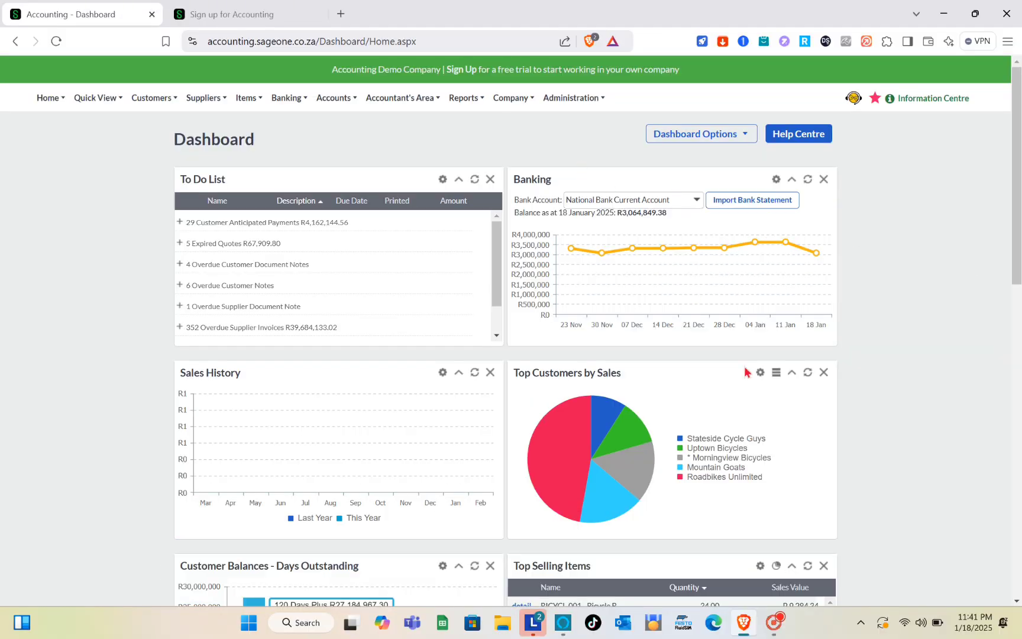
- Switch to the 'Sign up for Accounting' tab showing the blank form preset to Accounting and South Africa
scroll(529, 228, "down", 10)
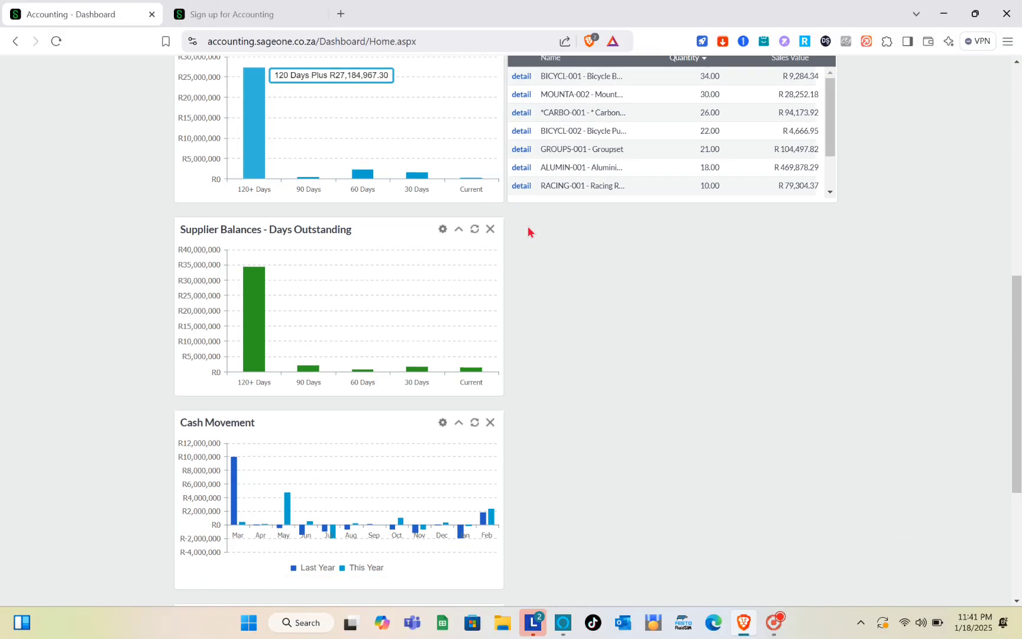
scroll(527, 227, "down", 3)
scroll(527, 227, "up", 15)
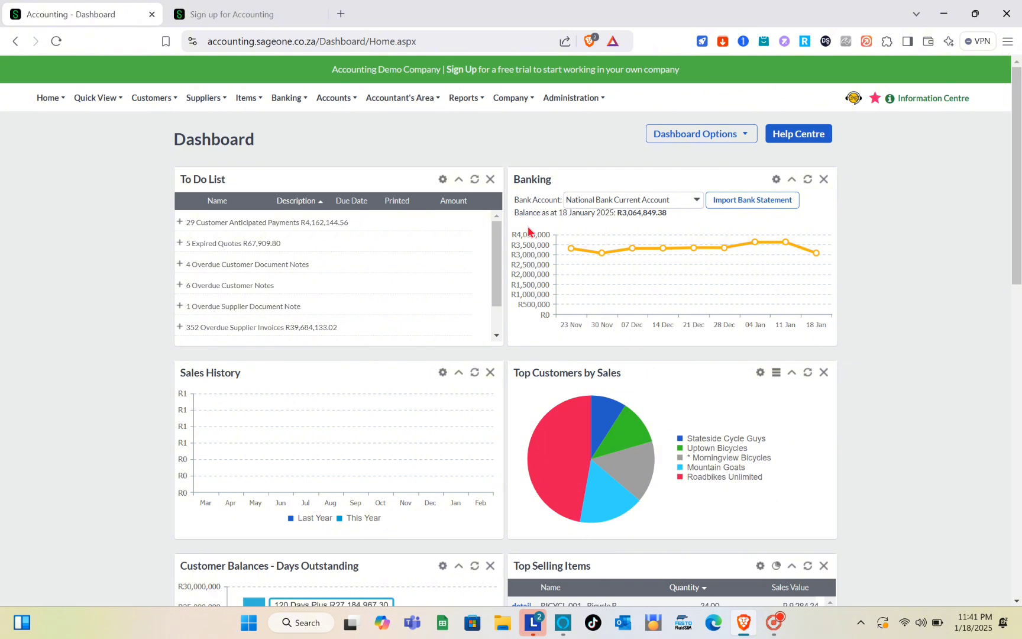
left_click(226, 8)
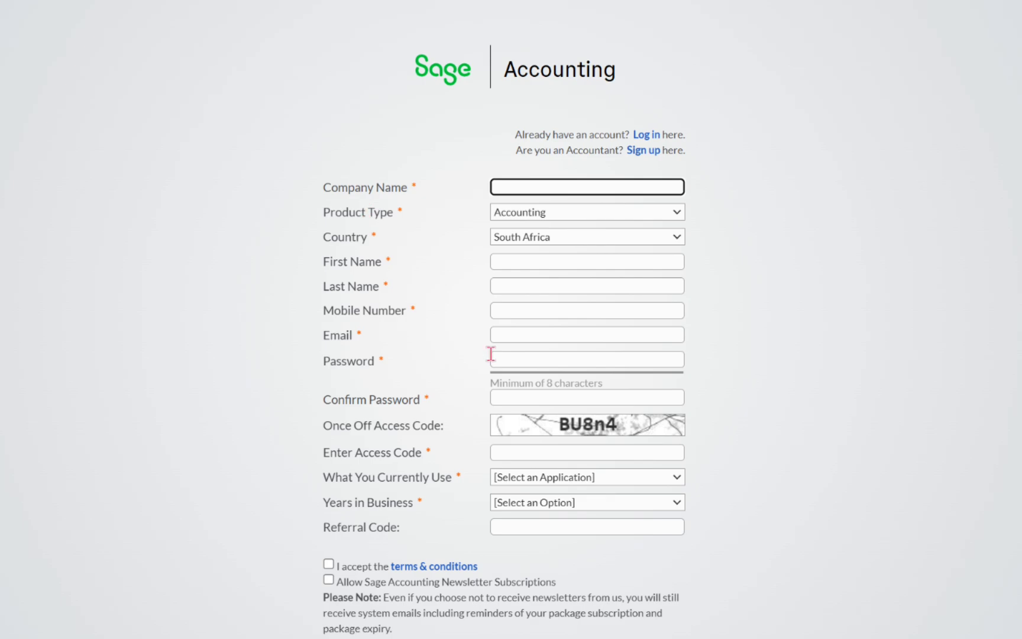
scroll(490, 354, "down", 1)
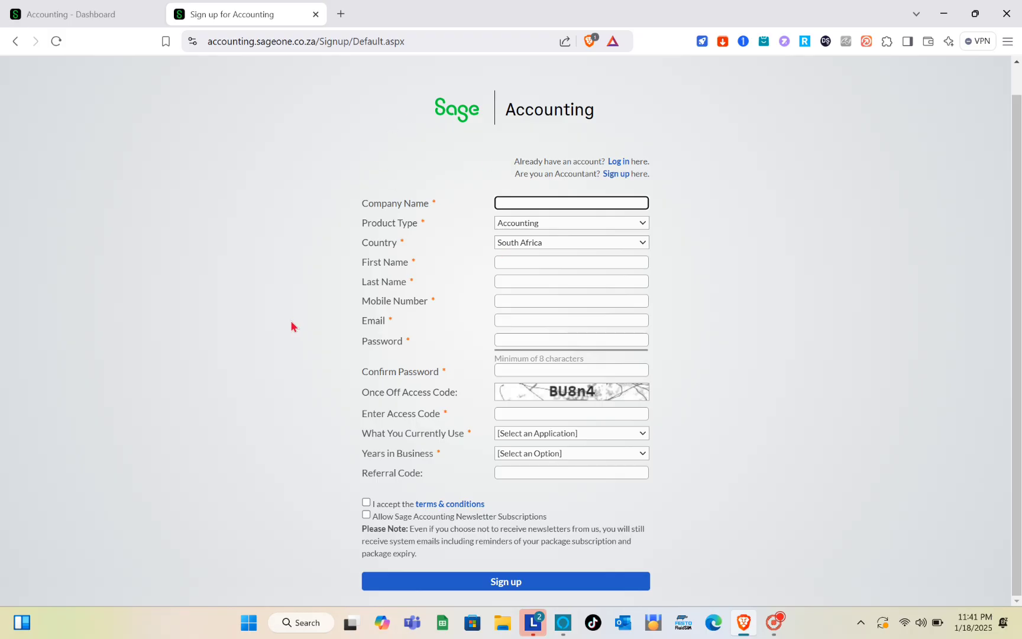
- Search Brave for 'sage accounting' in a new tab
left_click(340, 13)
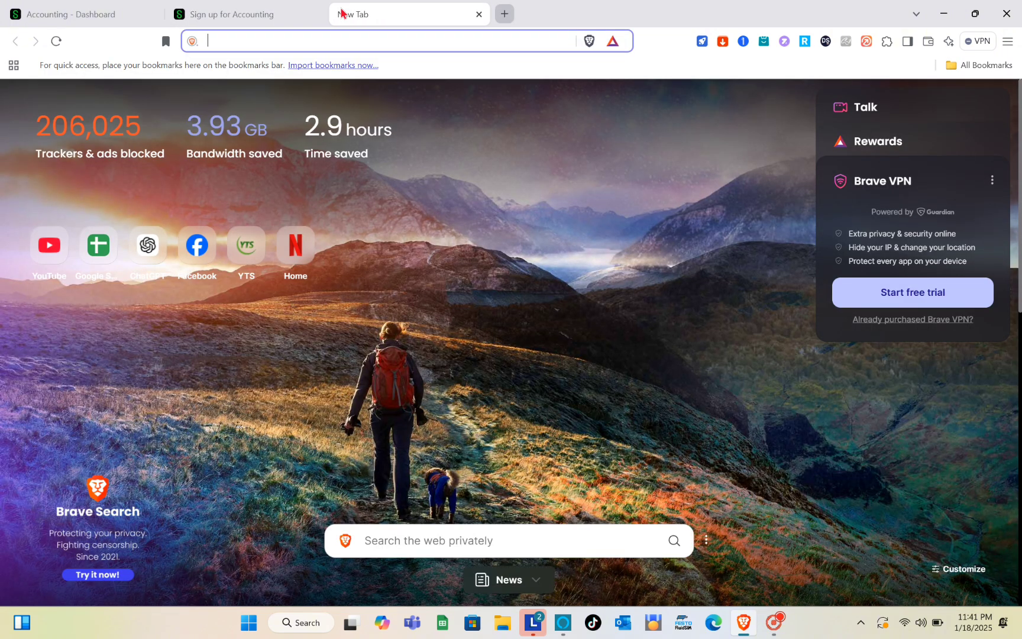
type("ag")
key("BackSpace")
key("BackSpace")
type("sage accounting")
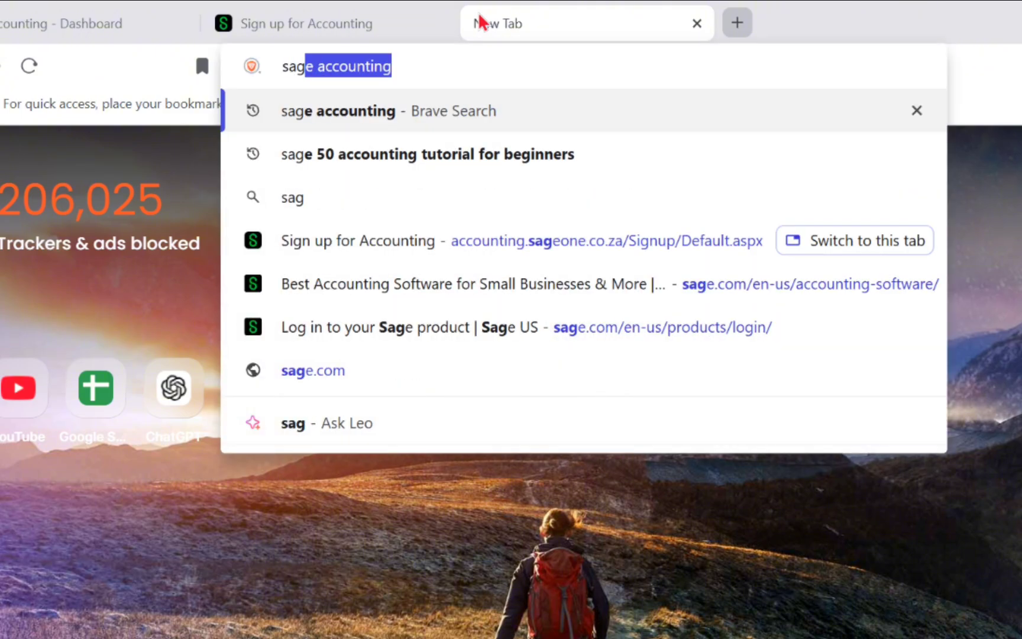
key("Return")
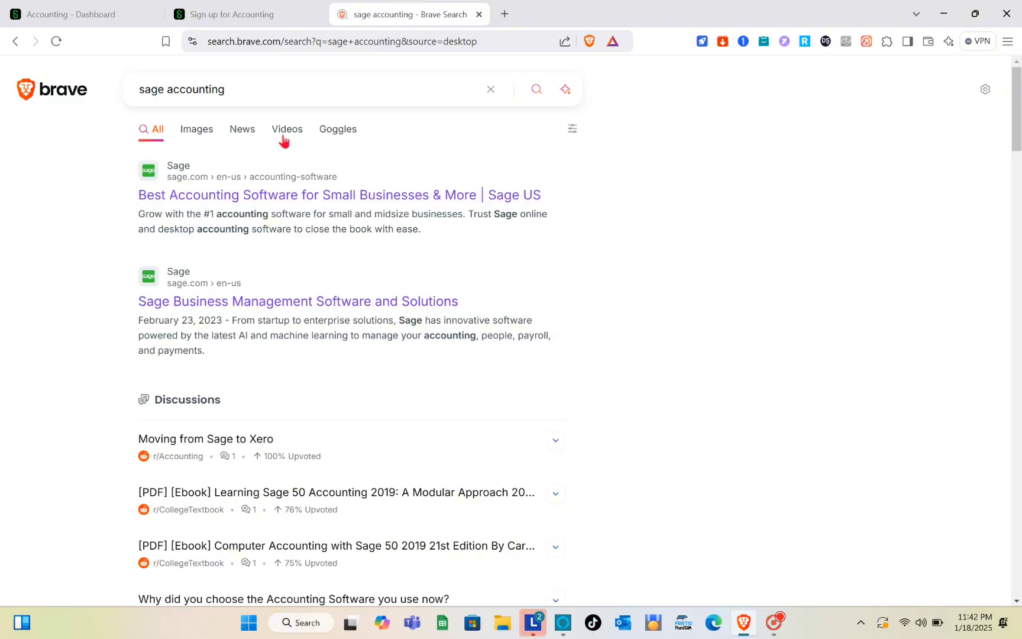
- Open the Sage US accounting result and browse the product logins on its Login Portal
left_click(174, 195)
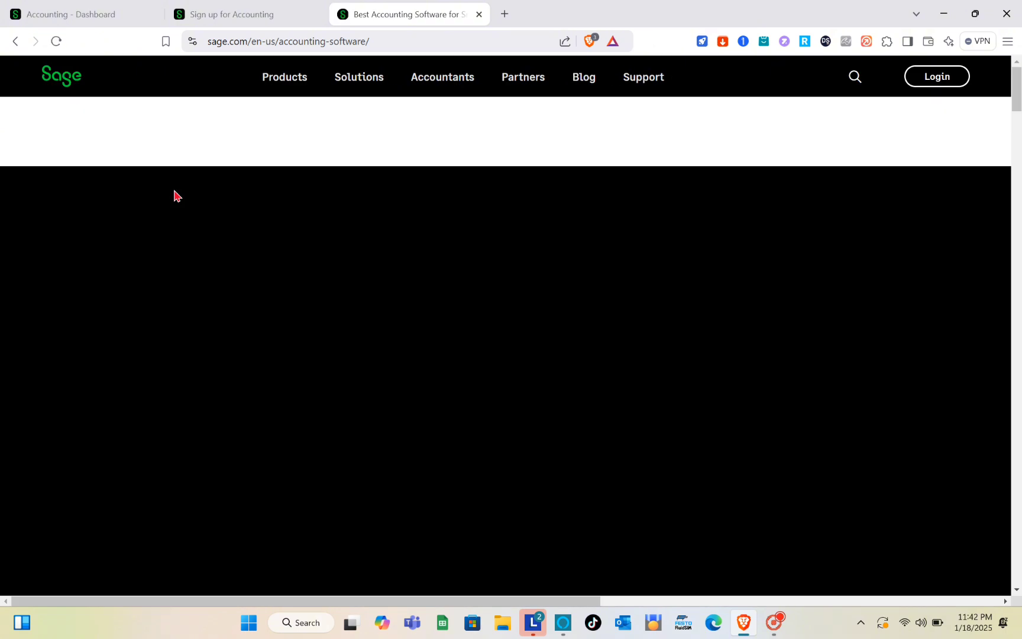
scroll(520, 452, "down", 1)
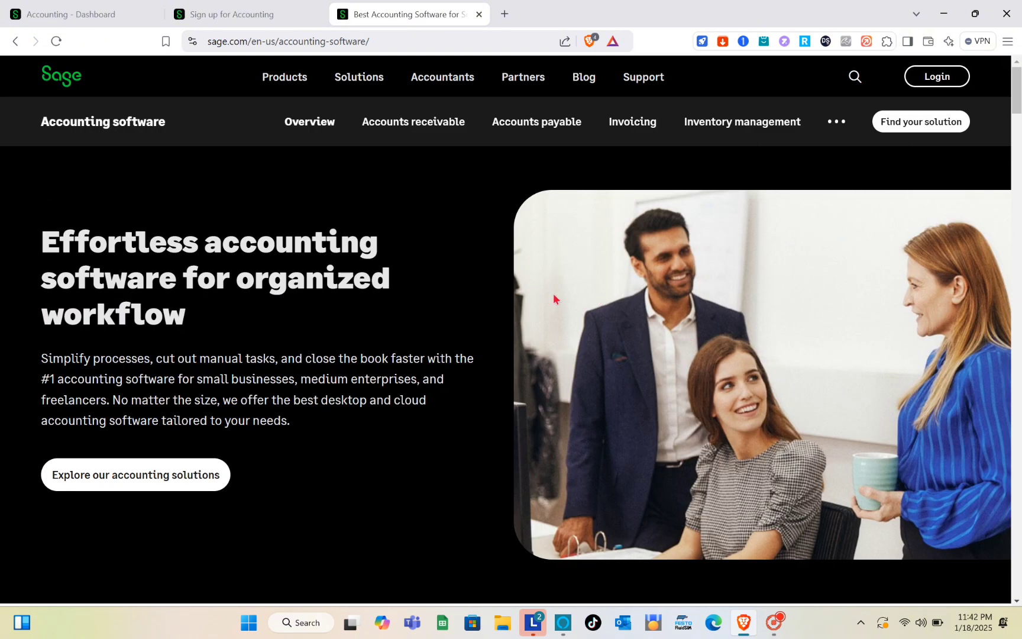
left_click(943, 82)
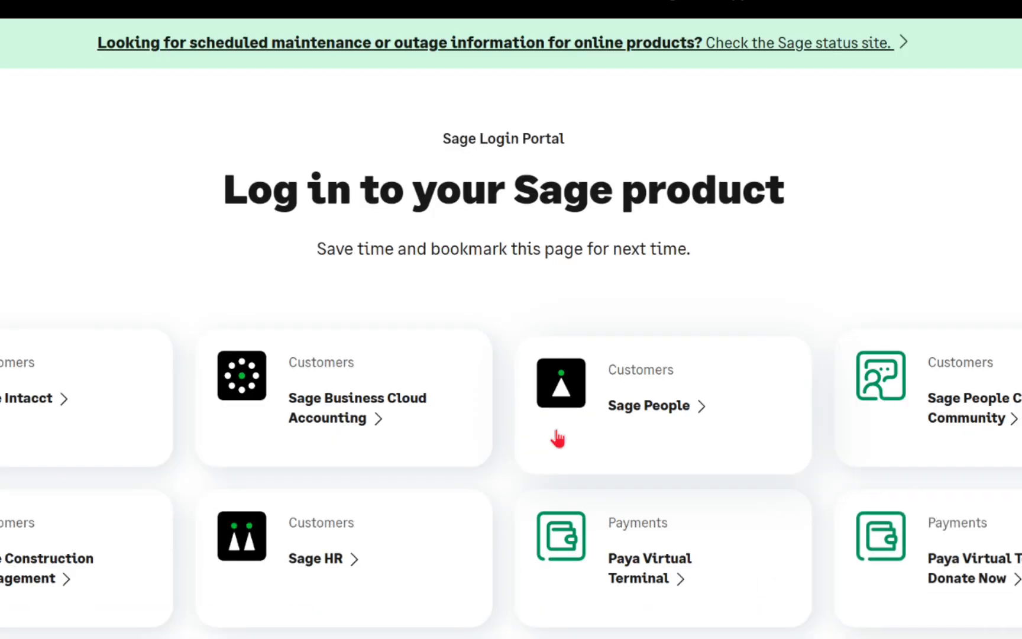
scroll(545, 406, "down", 1)
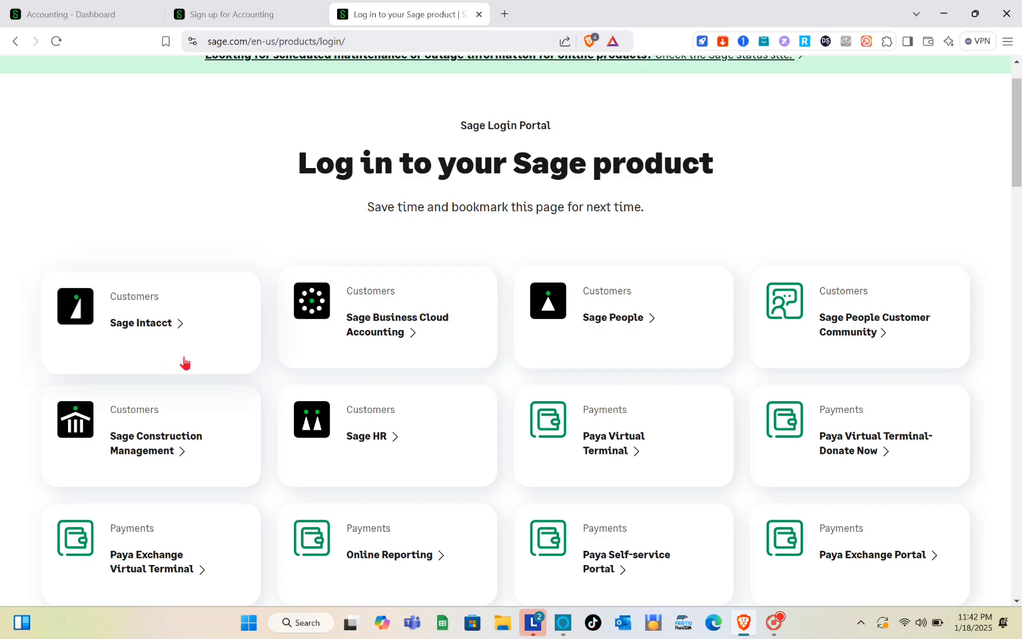
scroll(84, 355, "down", 1)
scroll(185, 363, "down", 1)
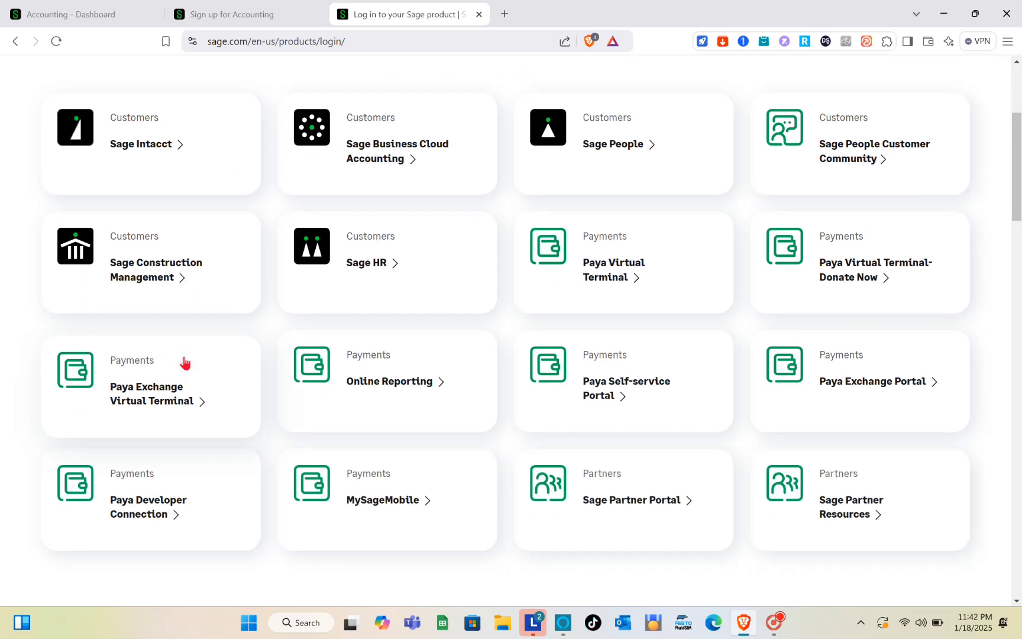
scroll(185, 363, "down", 2)
scroll(184, 363, "up", 5)
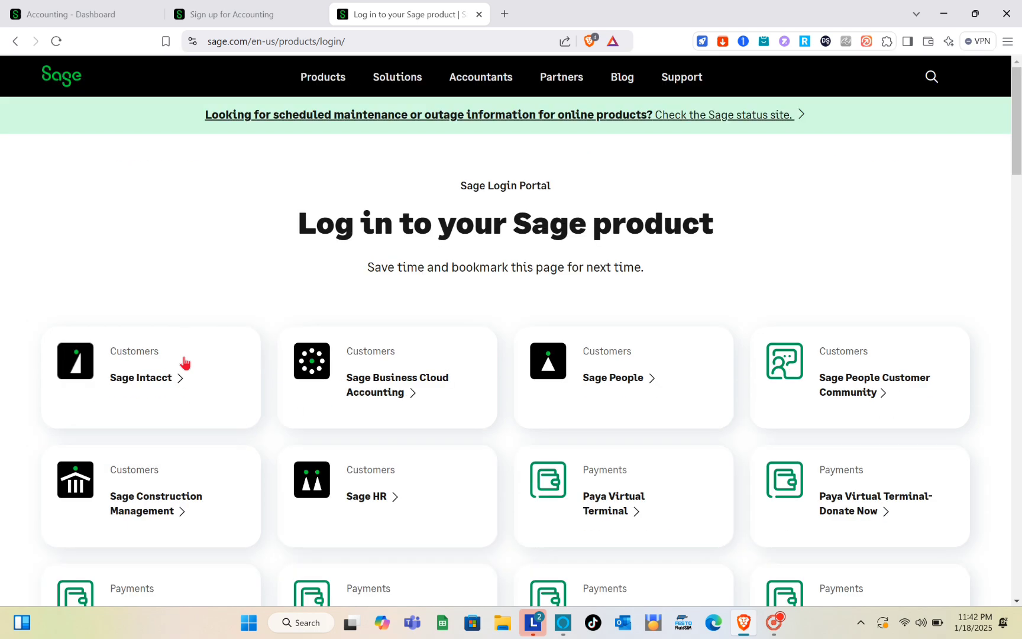
- Return to the sign-up form and leave Product Type set to Accounting
left_click(233, 10)
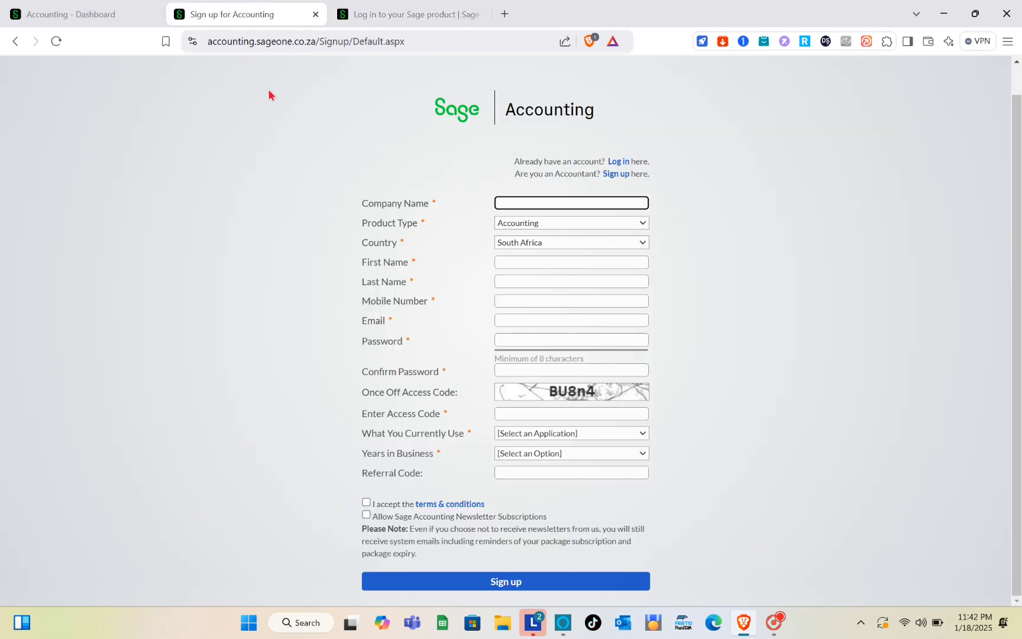
left_click(207, 40)
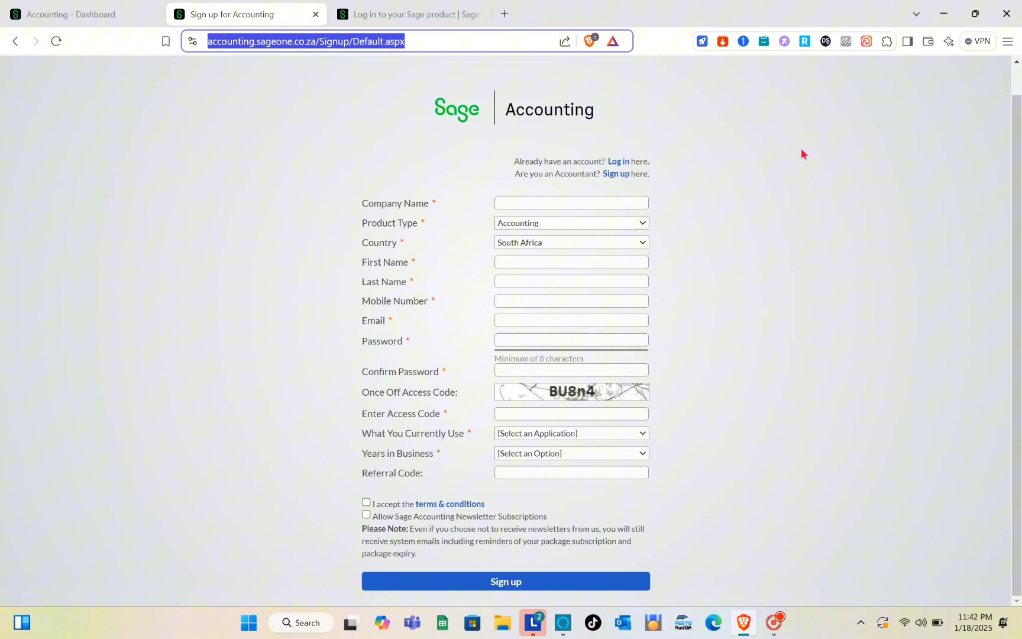
left_click(802, 154)
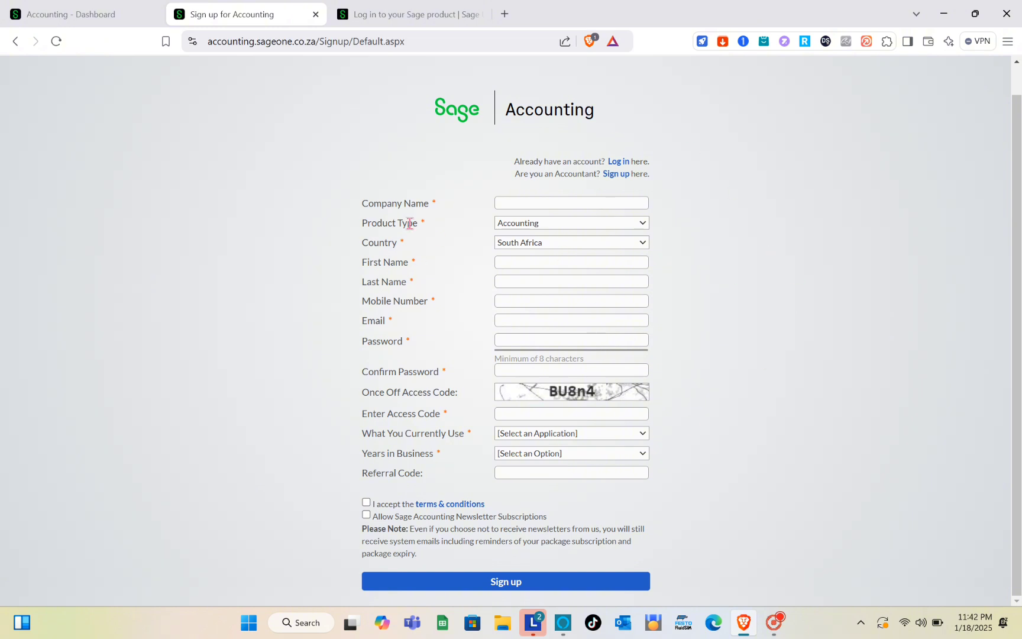
left_click(540, 224)
left_click(815, 257)
- Return to the 'Accounting - Dashboard' tab and look through the Quick View and Suppliers menus
left_click(113, 6)
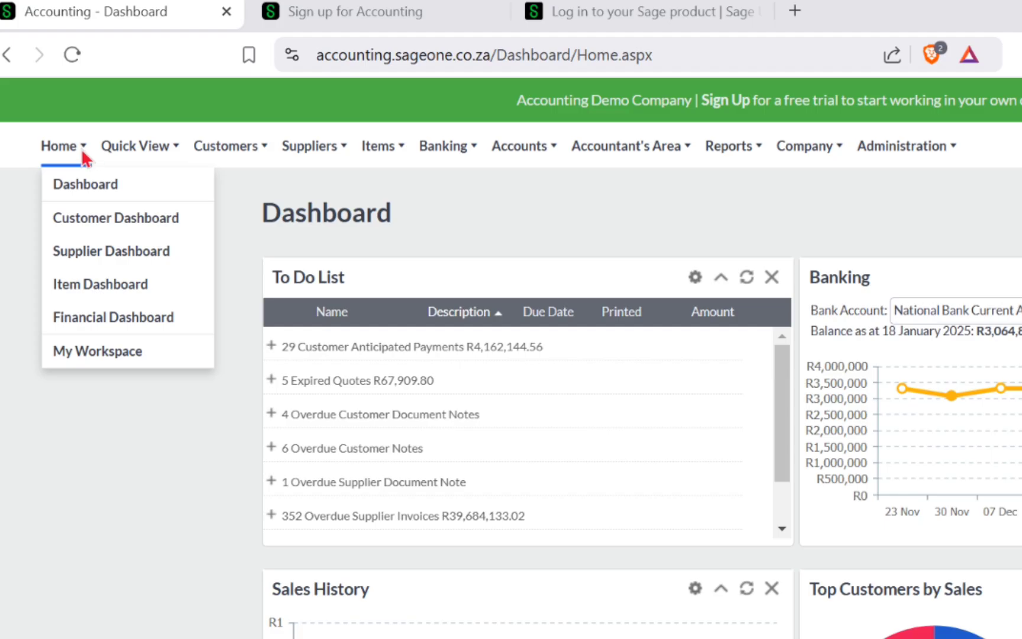
mouse_move(116, 98)
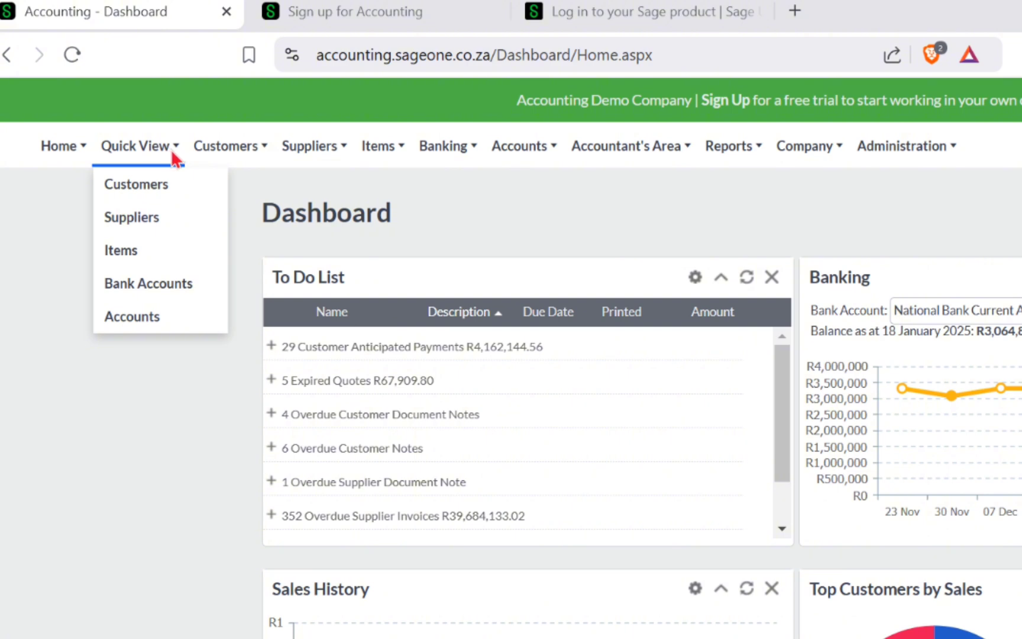
mouse_move(342, 149)
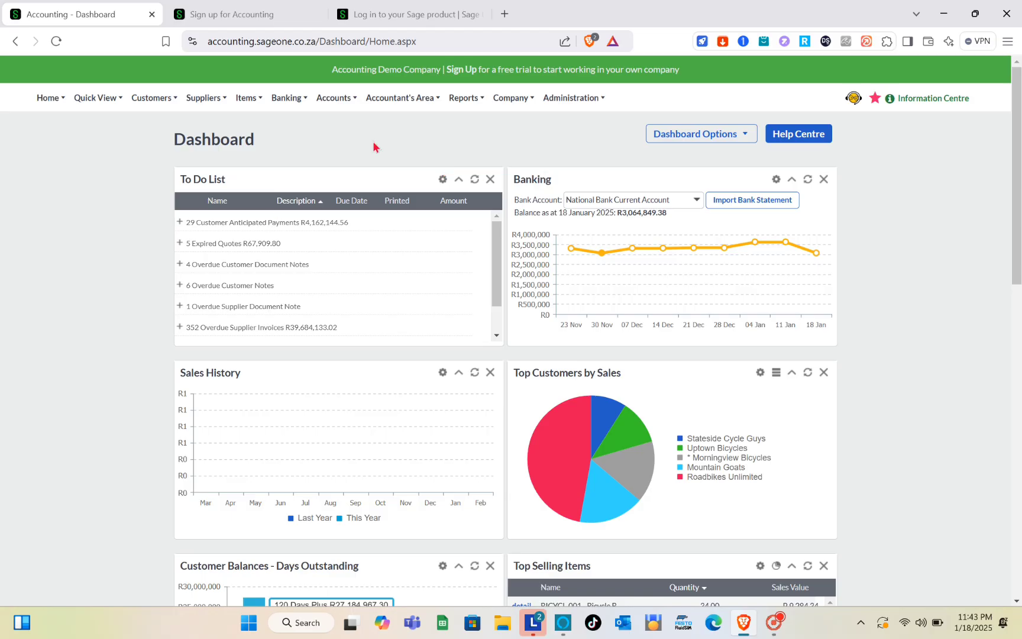
mouse_move(154, 195)
- Review the dashboard's top customers, led by Roadbikes Unlimited at R8,507,869.60, and aged balances
scroll(261, 346, "down", 1)
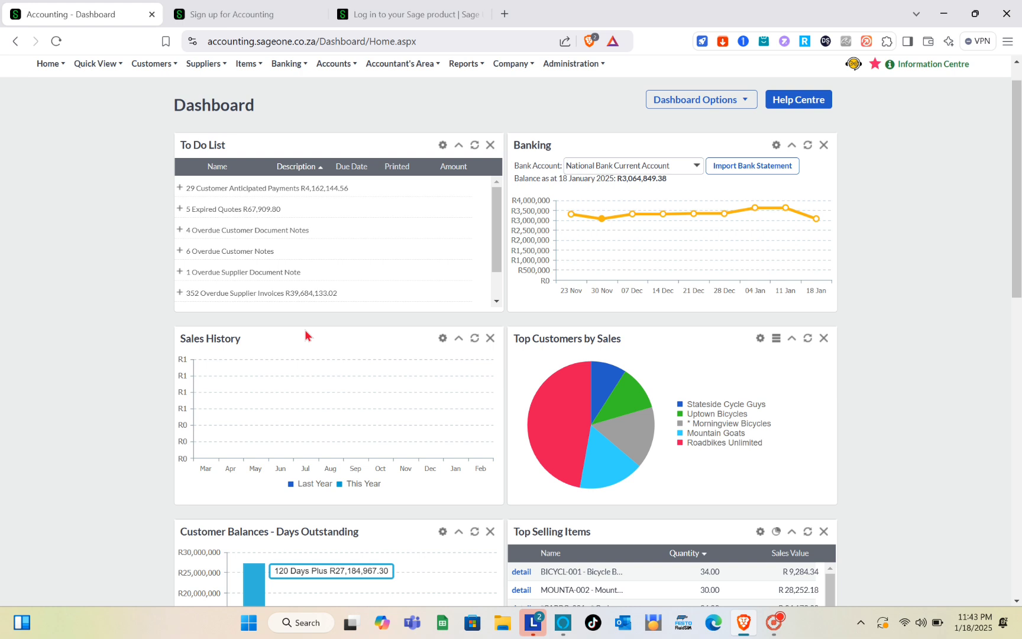
scroll(304, 330, "down", 1)
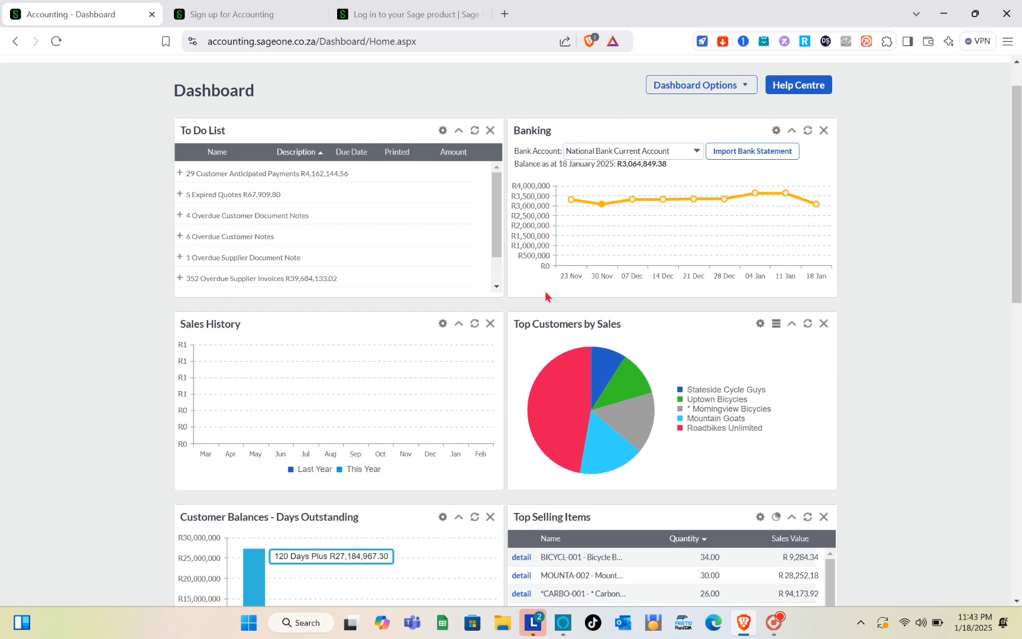
scroll(600, 397, "down", 1)
scroll(600, 398, "down", 3)
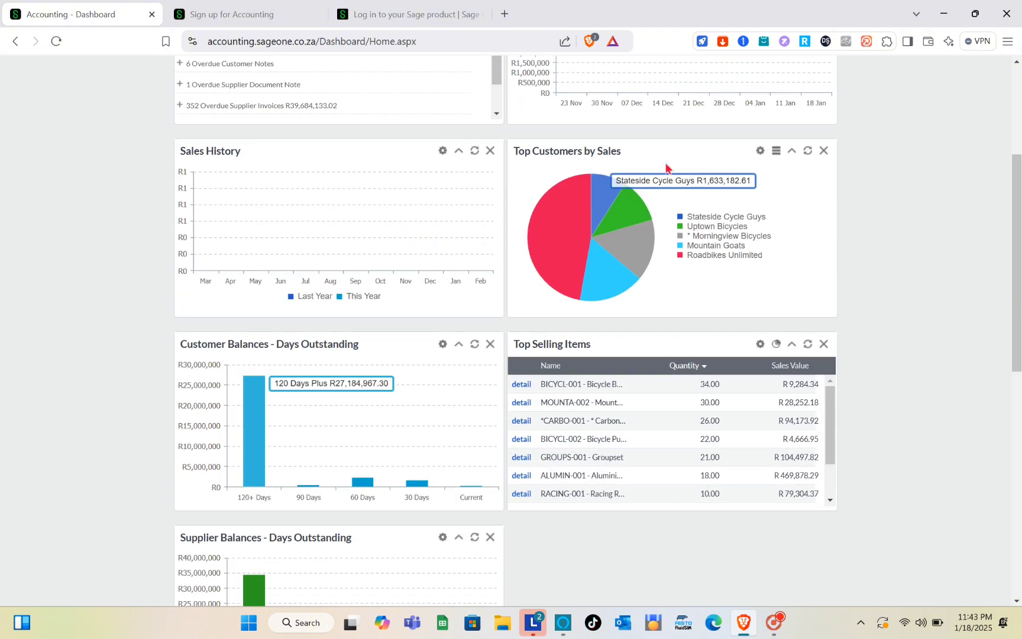
scroll(220, 450, "down", 1)
scroll(220, 450, "down", 3)
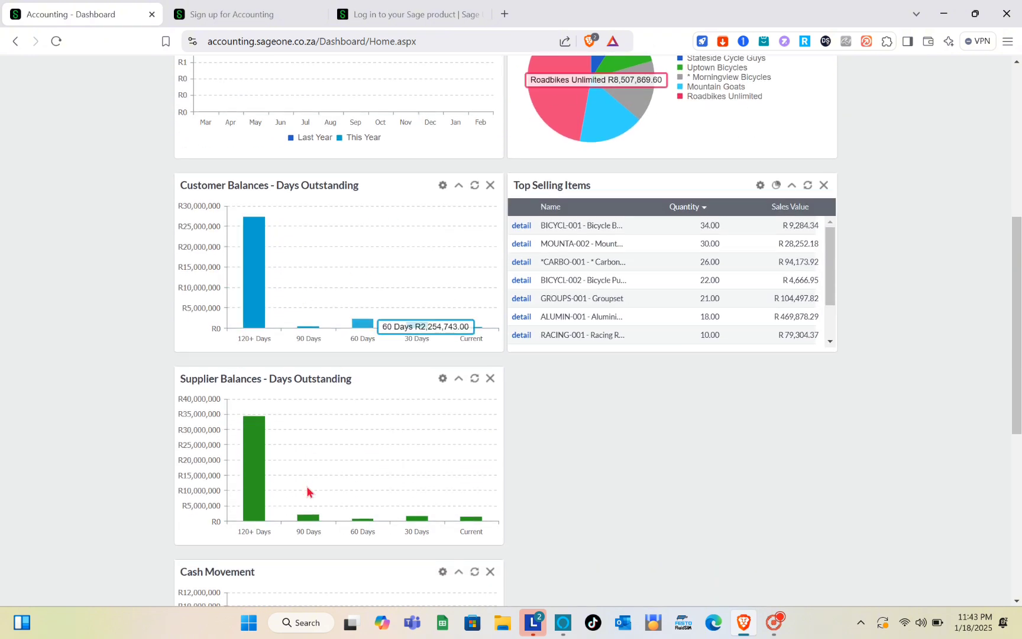
scroll(383, 491, "down", 8)
key("Home")
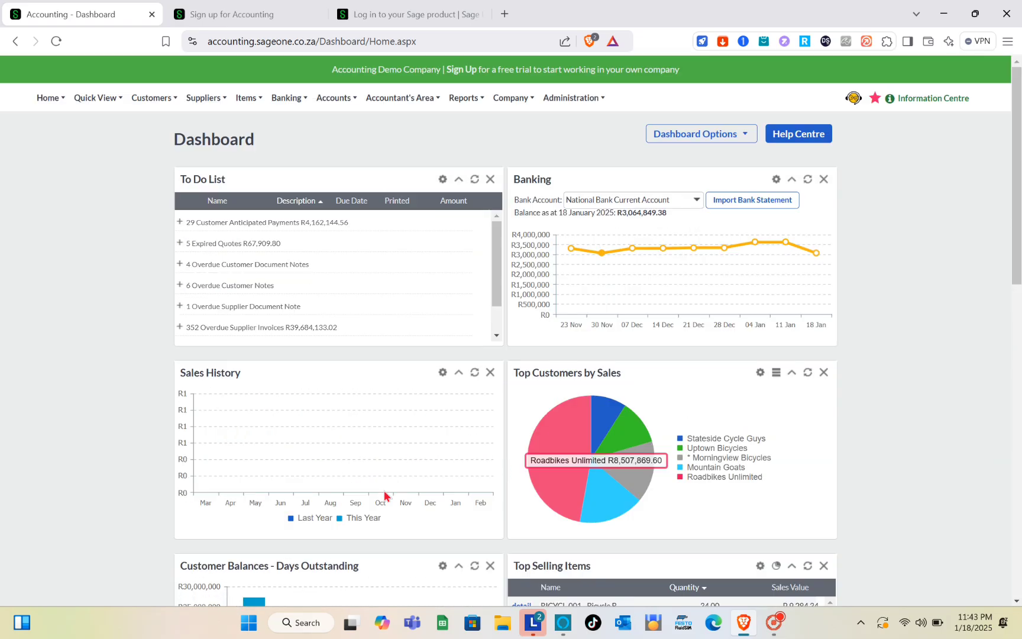
left_click(55, 99)
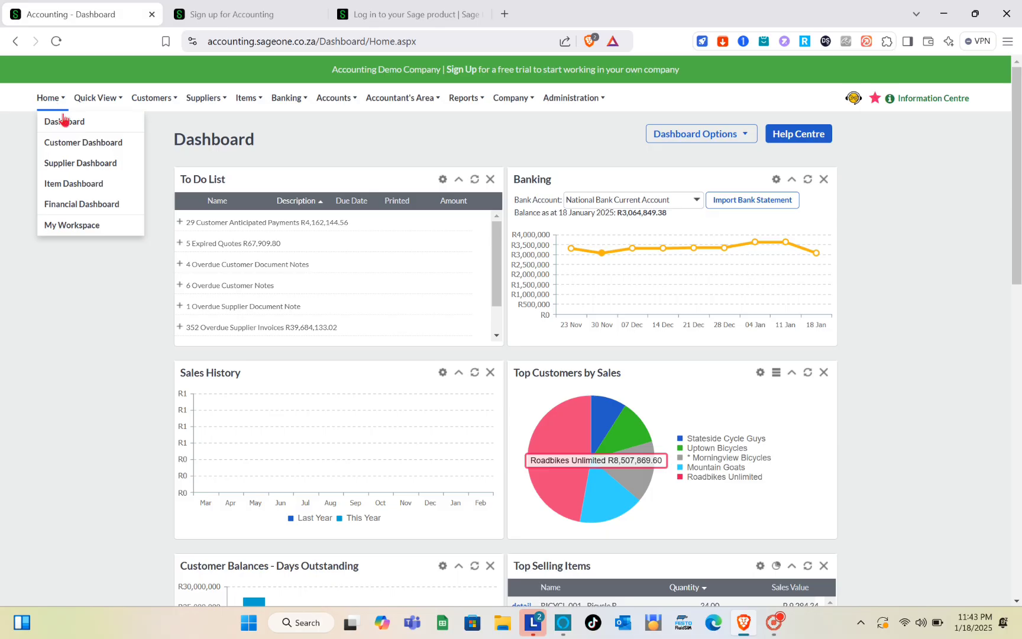
left_click(95, 97)
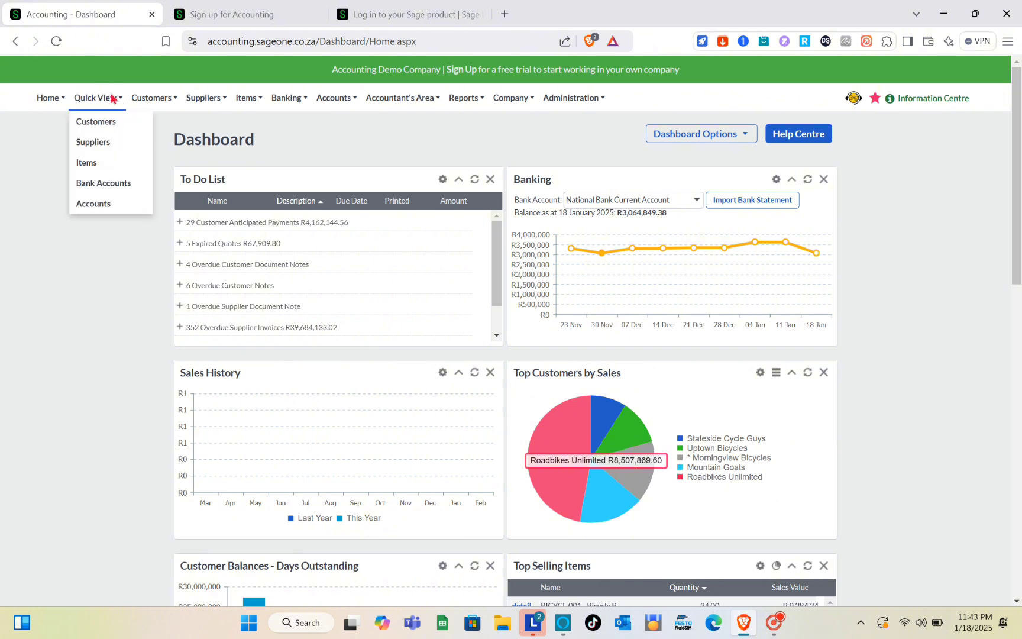
left_click(96, 122)
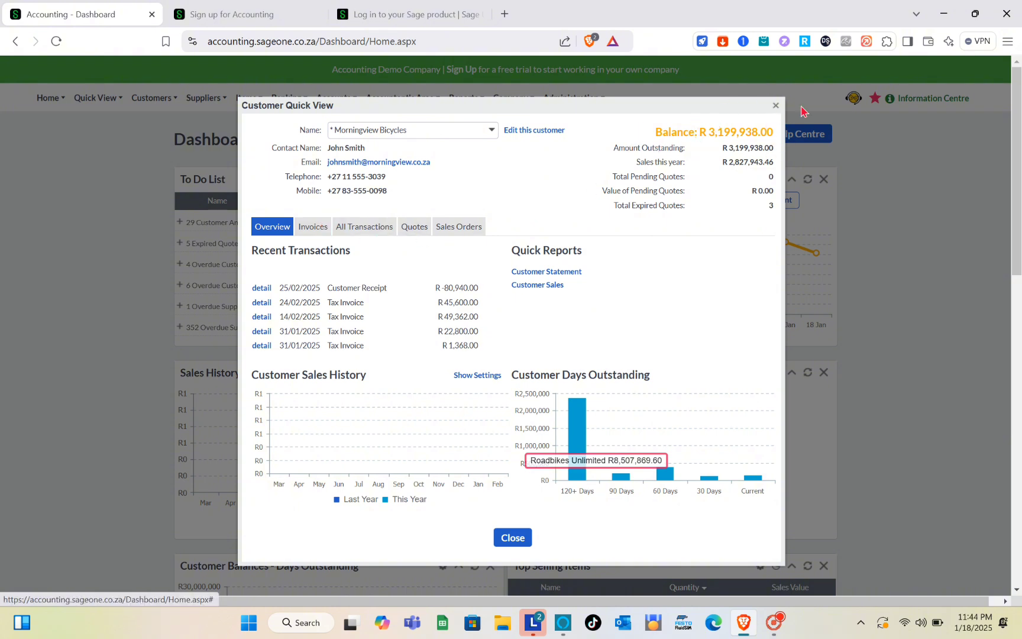
left_click(775, 106)
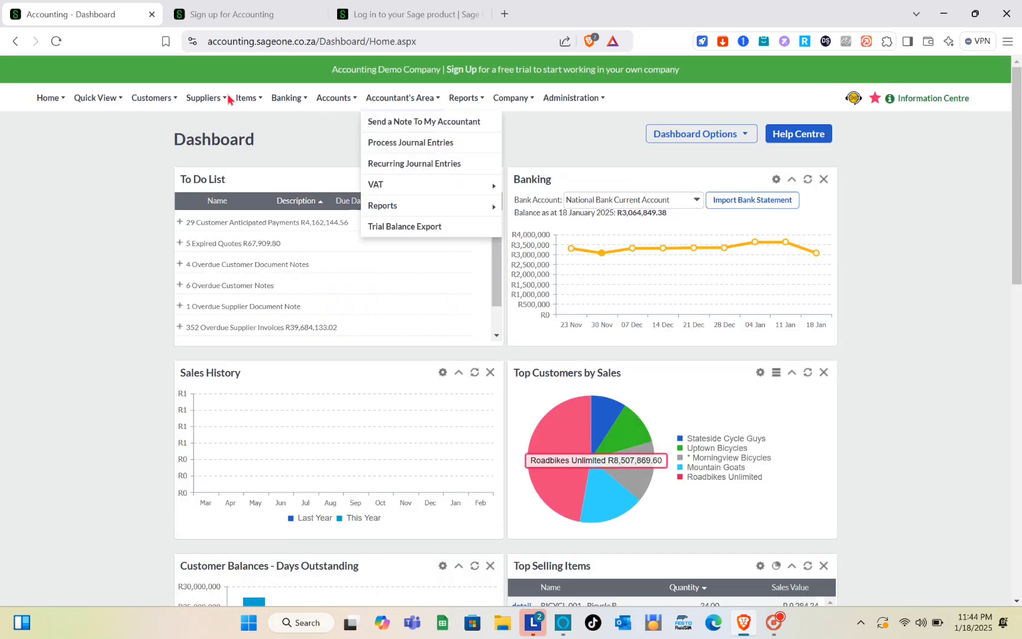
mouse_move(165, 102)
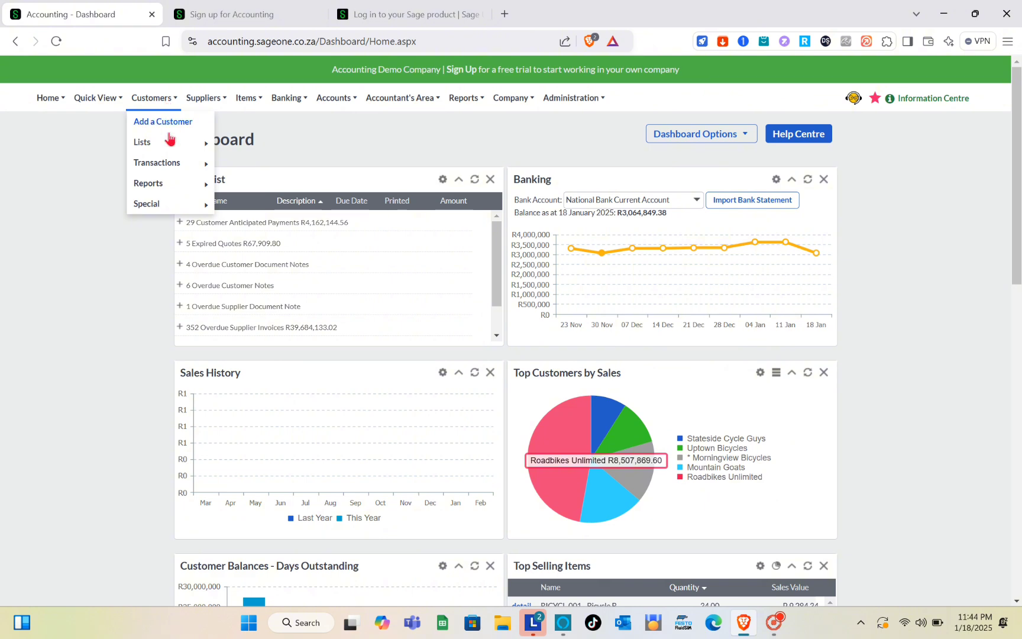
mouse_move(170, 149)
mouse_move(176, 175)
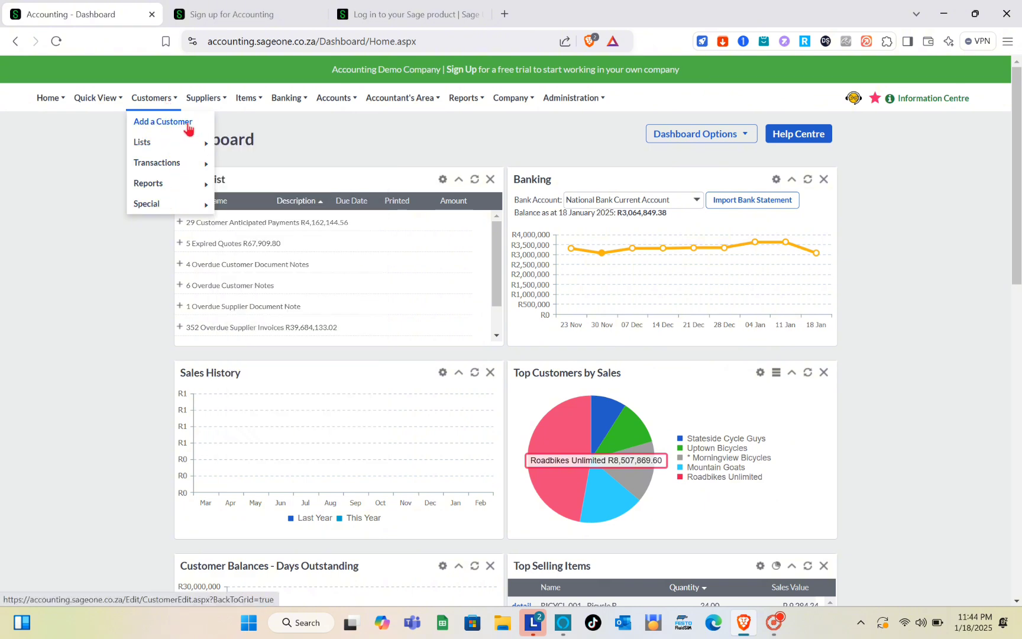
- Open Customers > Add a Customer to show the blank New Customer form
left_click(188, 128)
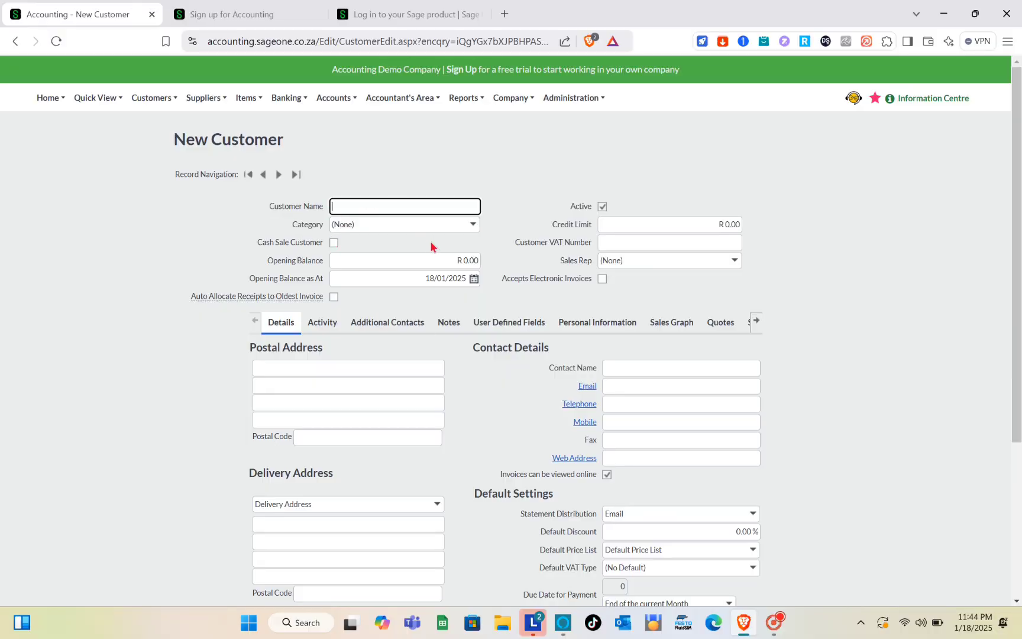
scroll(369, 381, "down", 2)
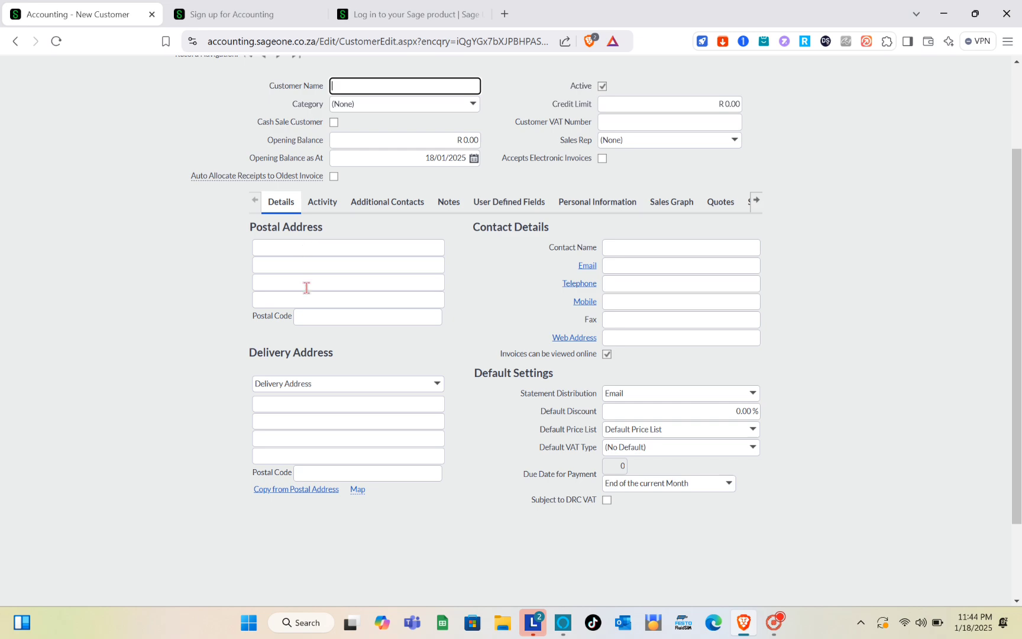
scroll(314, 370, "up", 2)
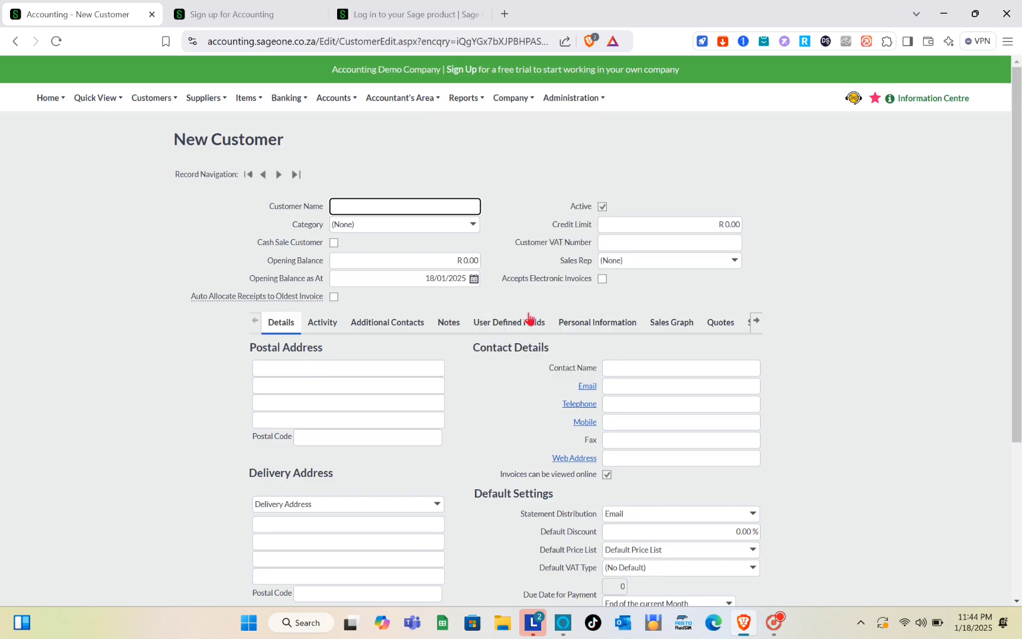
mouse_move(165, 103)
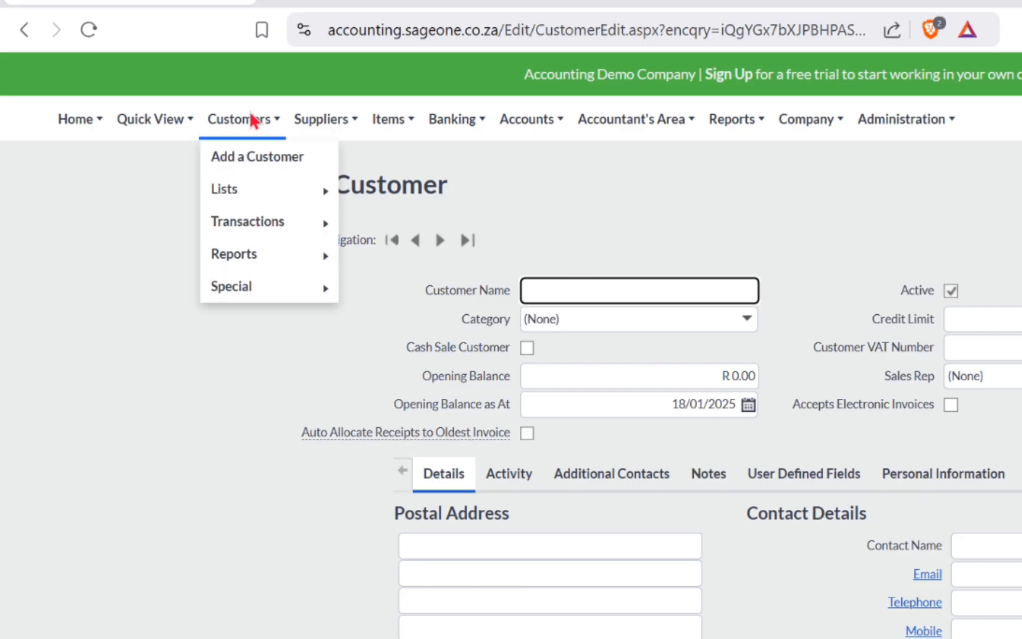
mouse_move(348, 124)
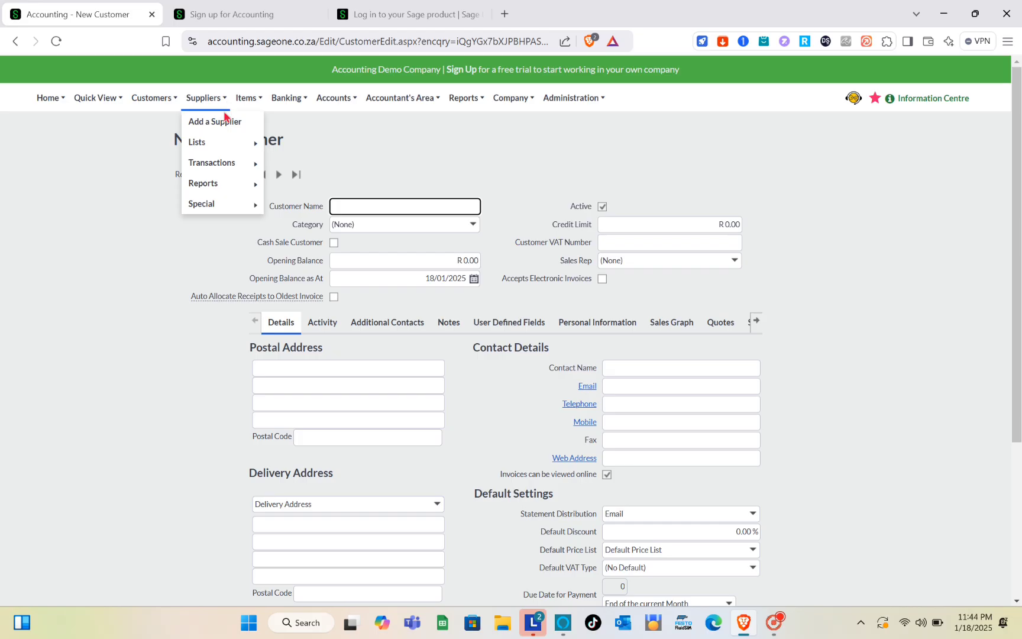
- Open Suppliers > Add a Supplier to show the blank New Supplier form, then Save
left_click(223, 127)
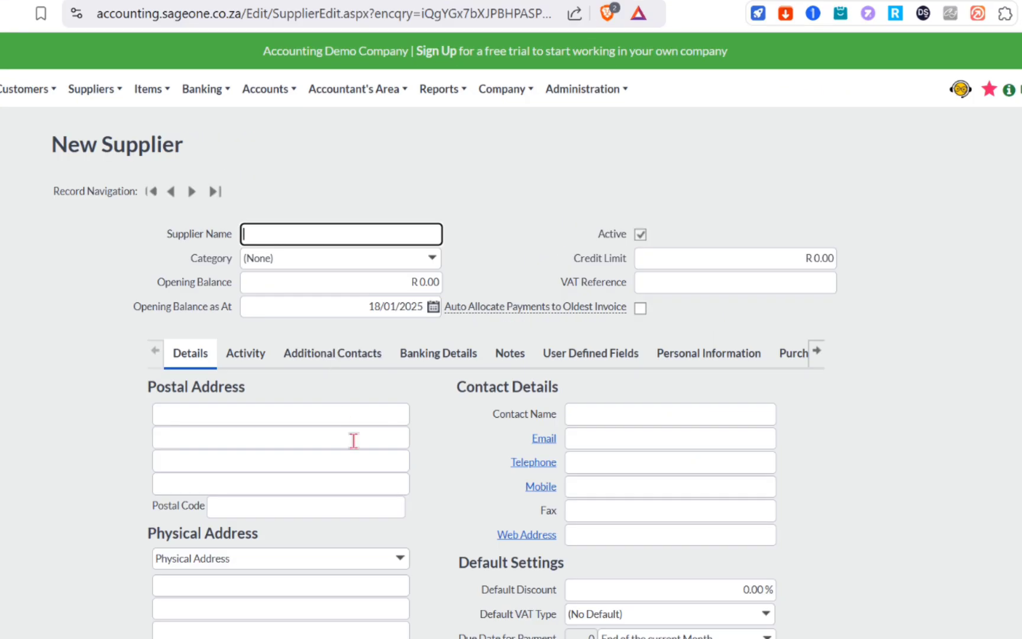
scroll(355, 438, "down", 3)
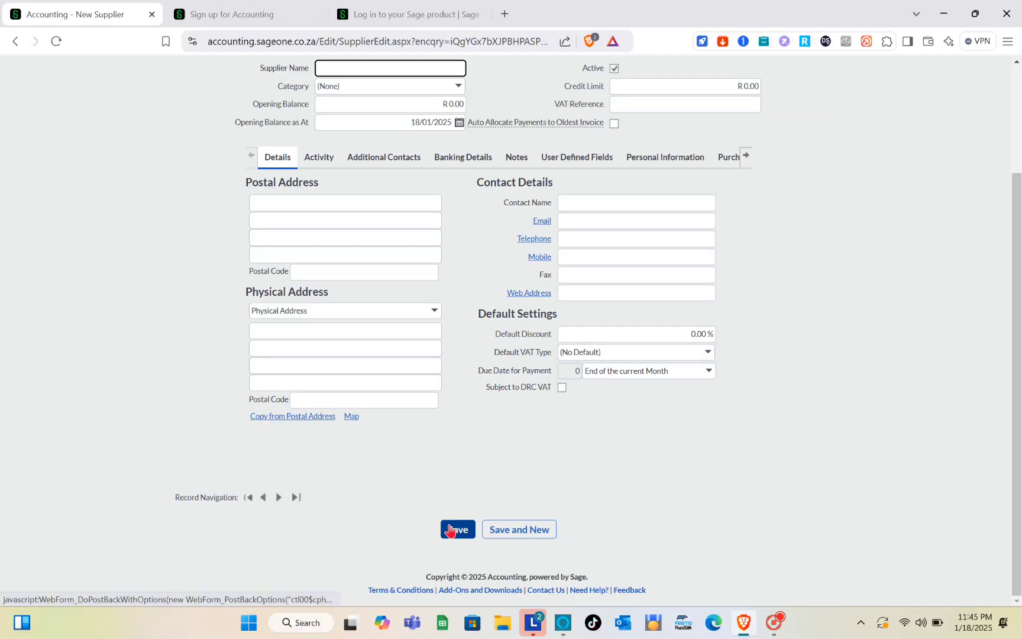
left_click(449, 530)
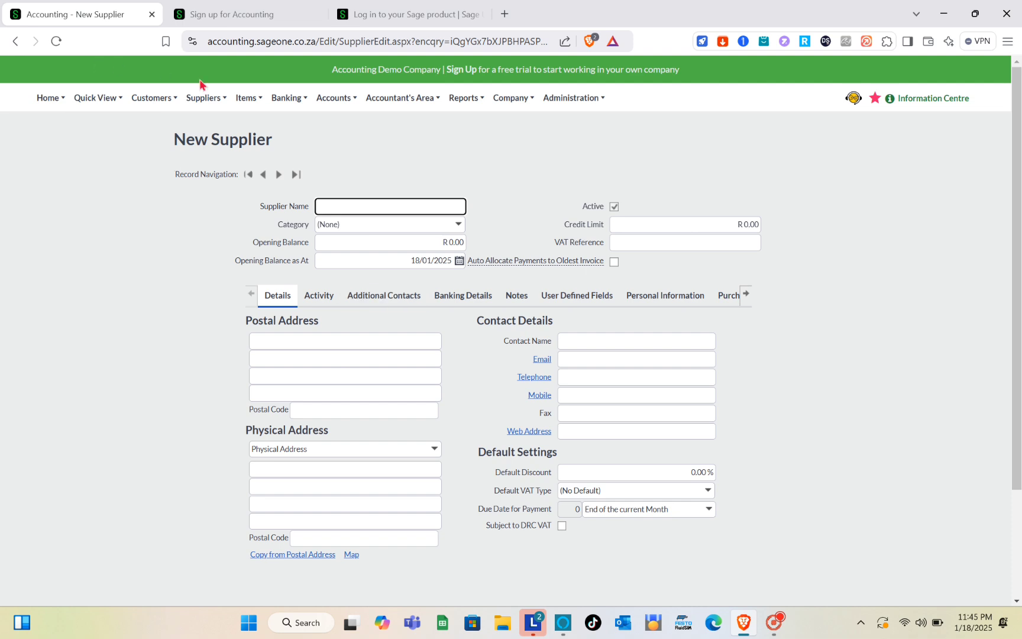
left_click(205, 98)
- Show Suppliers > Lists > List of Suppliers with its 9 suppliers and browse the top menus
mouse_move(229, 145)
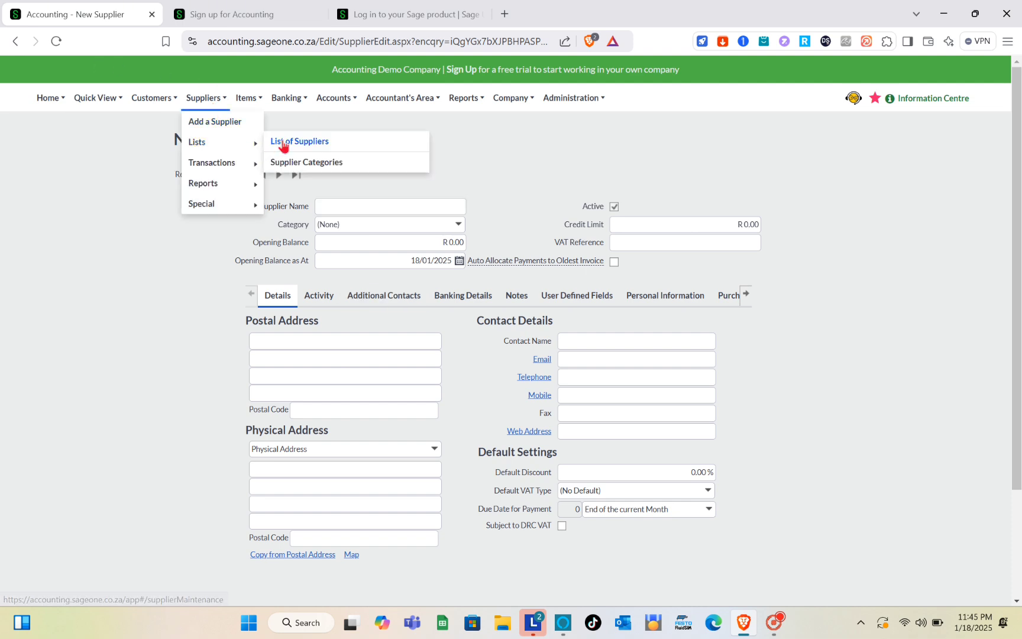
left_click(283, 143)
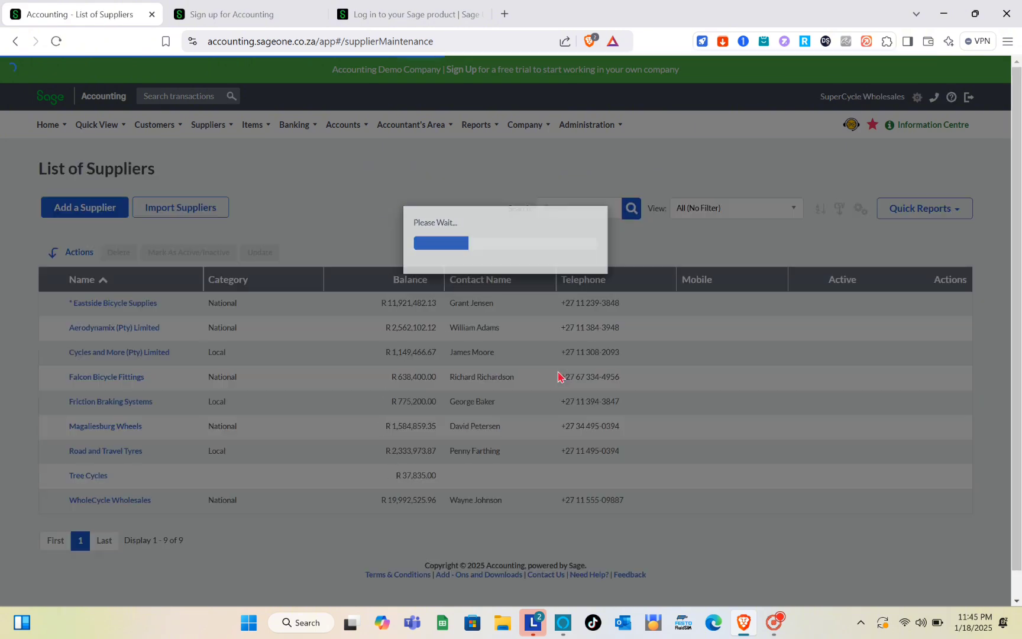
scroll(278, 432, "down", 1)
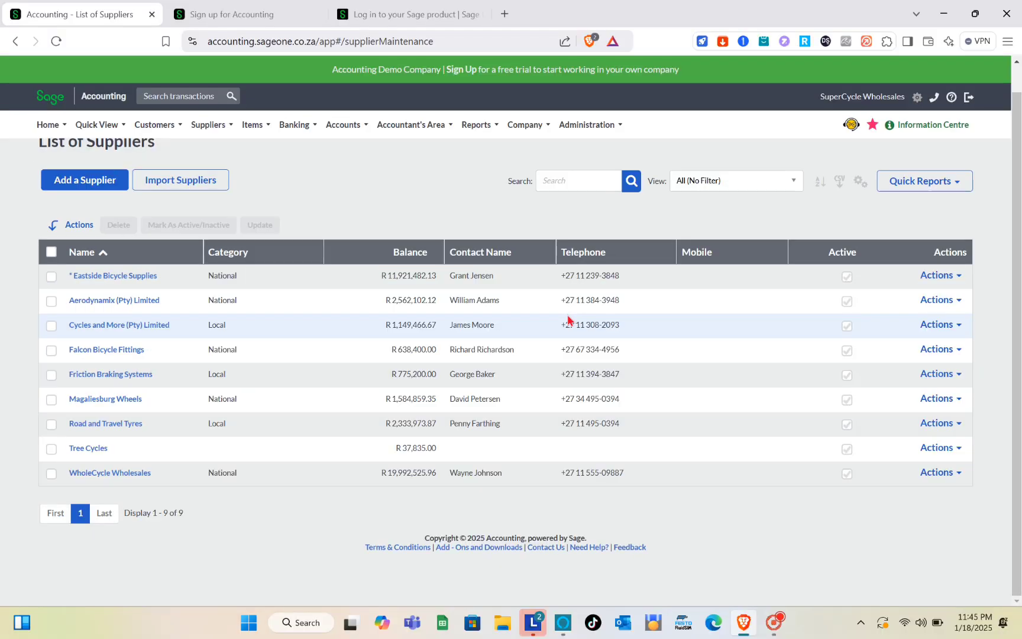
mouse_move(246, 129)
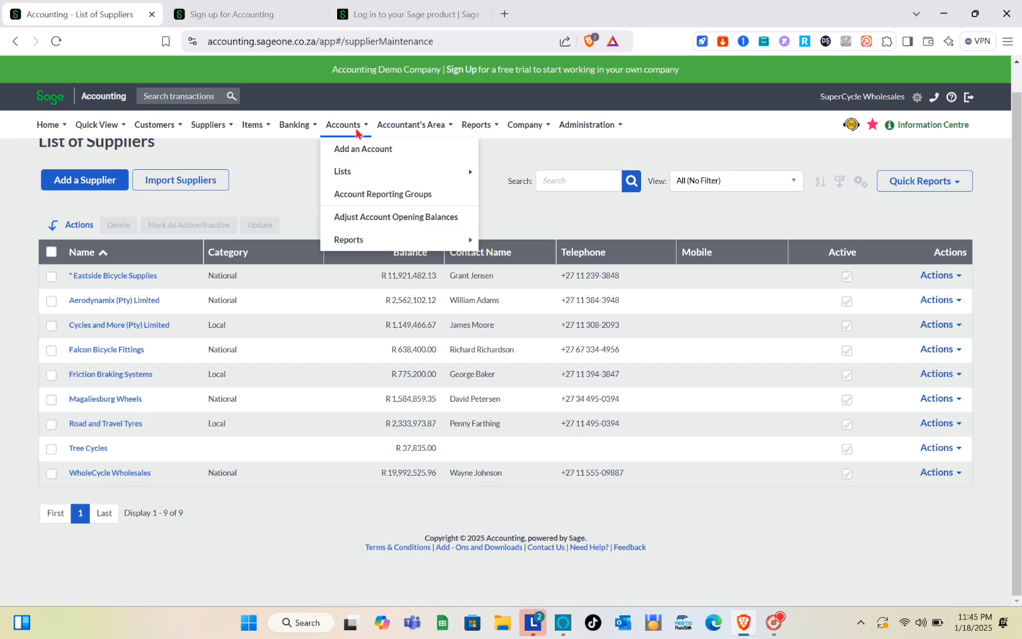
mouse_move(446, 167)
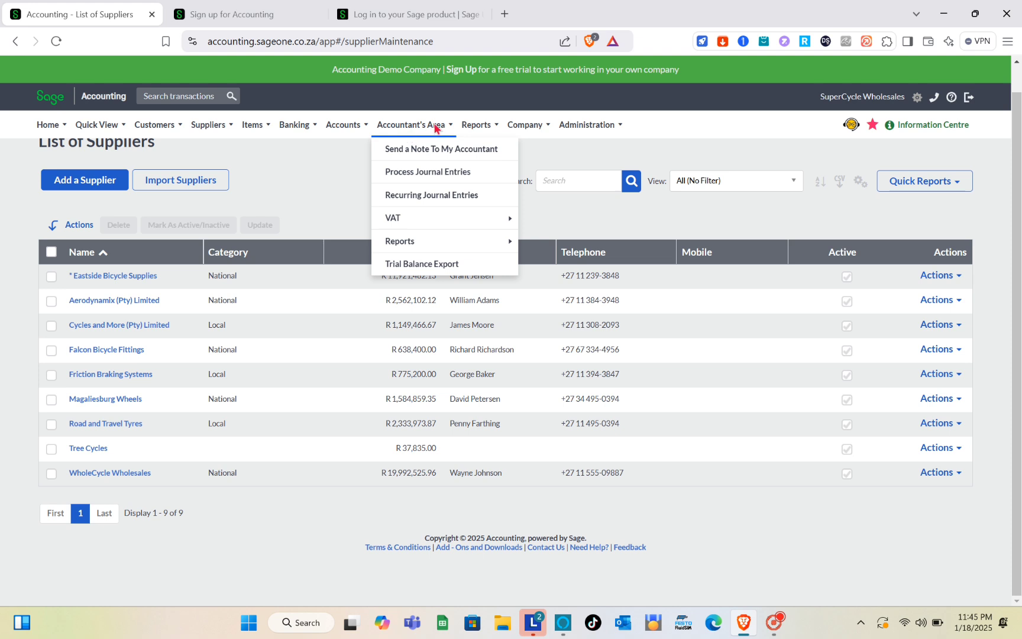
mouse_move(487, 133)
mouse_move(524, 125)
mouse_move(250, 121)
mouse_move(341, 126)
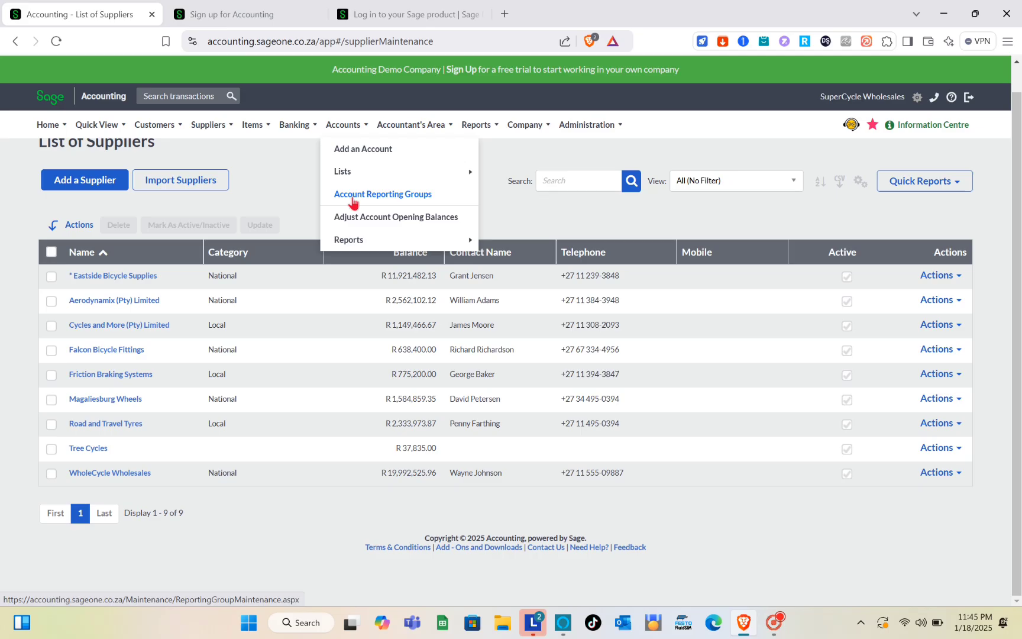
- Open Account Reporting Groups, tick Consulting Revenue and Inventory instead of Loans, and save
left_click(316, 236)
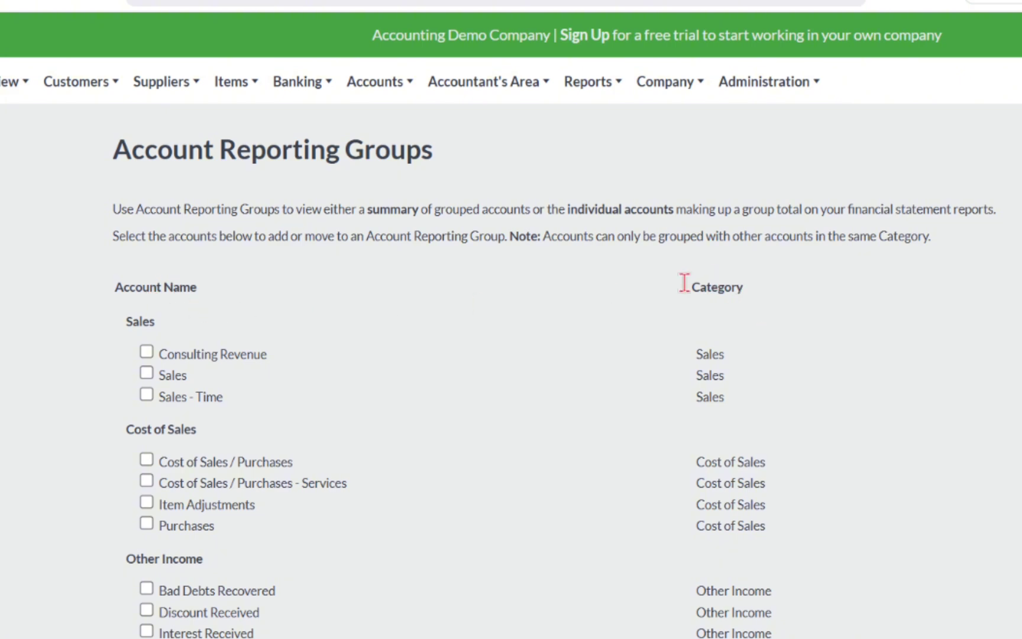
left_click(146, 351)
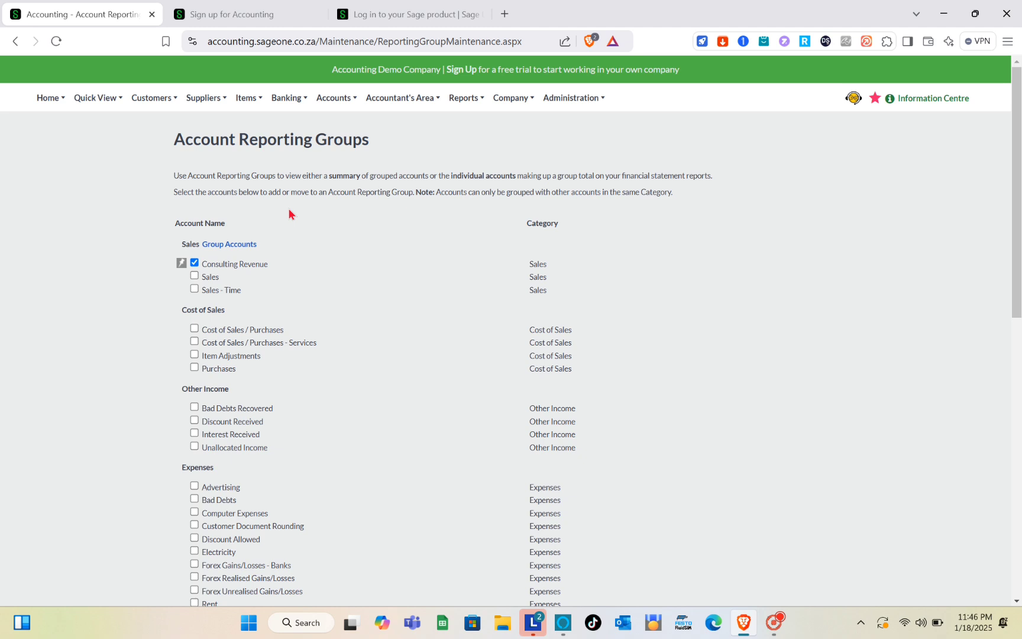
scroll(290, 214, "down", 10)
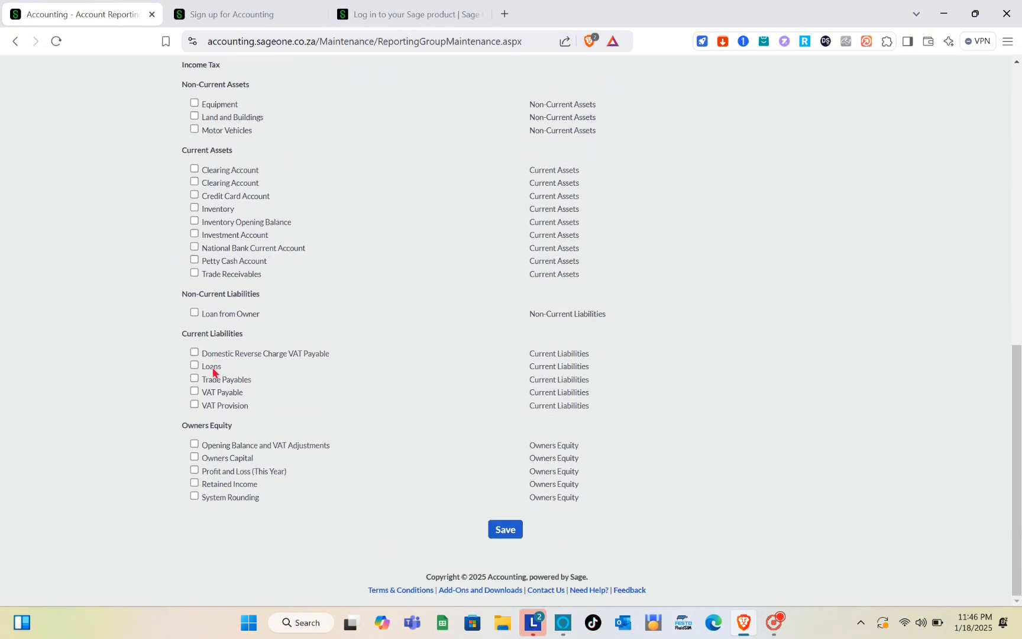
left_click(194, 364)
left_click(195, 208)
left_click(505, 530)
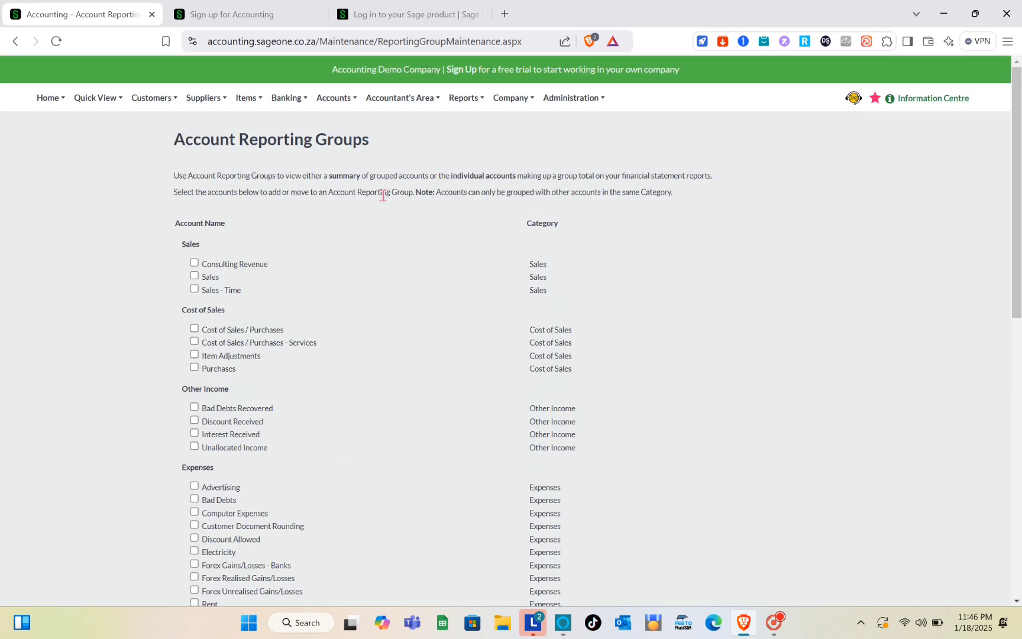
mouse_move(541, 96)
mouse_move(431, 103)
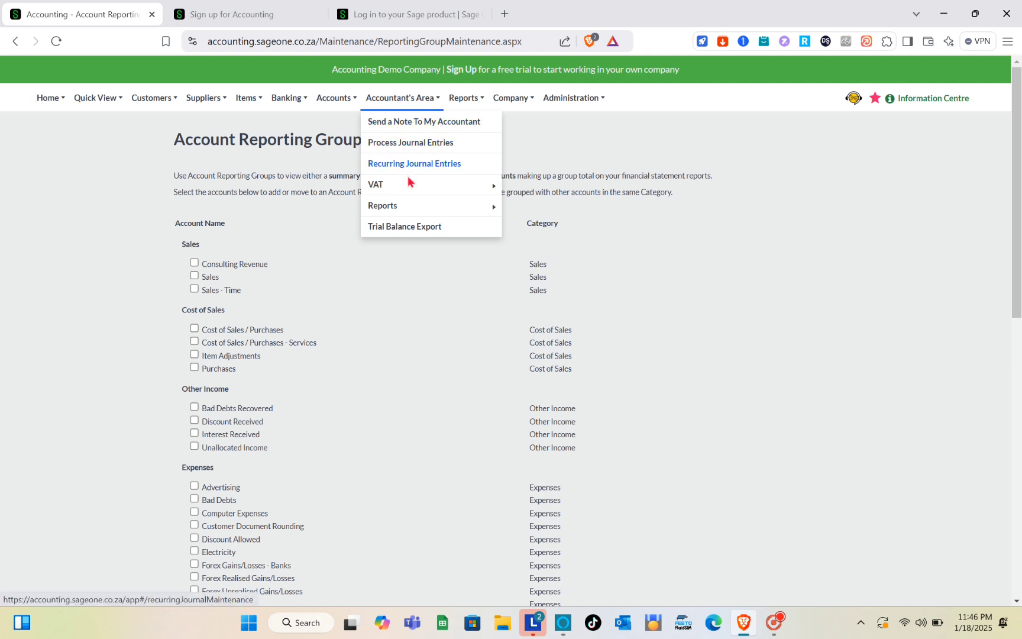
- Start a note to the accountant, keeping the accountant as the recipient
left_click(416, 120)
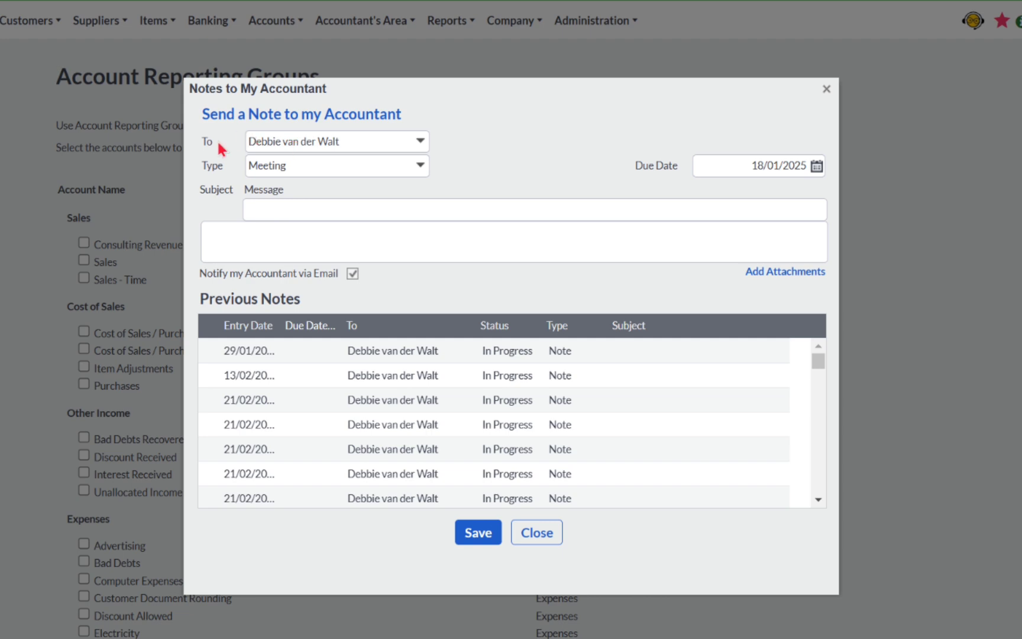
left_click(362, 188)
left_click_drag(317, 147, 364, 146)
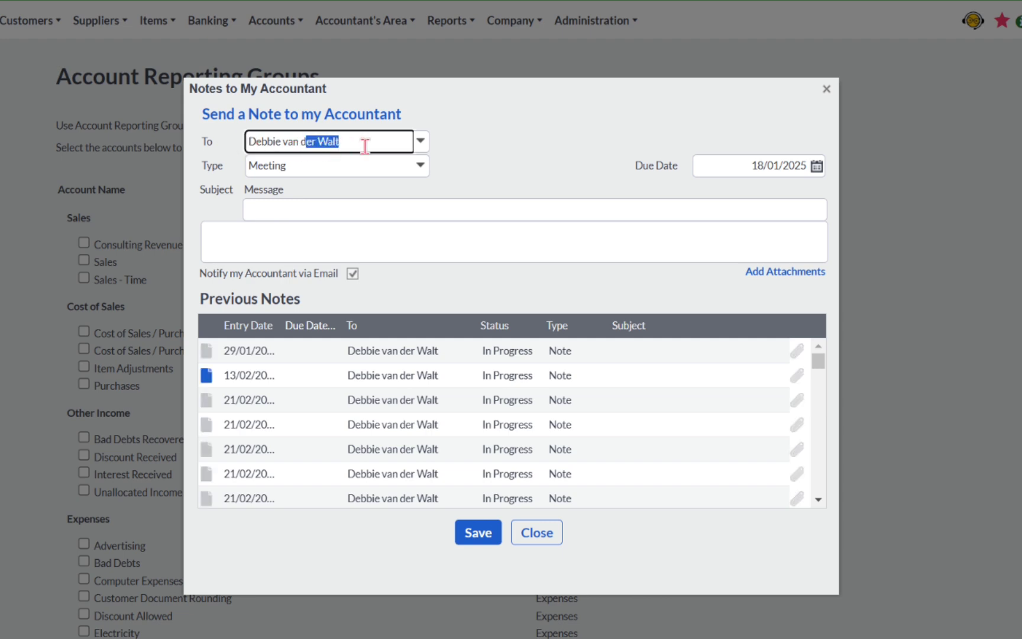
left_click(420, 141)
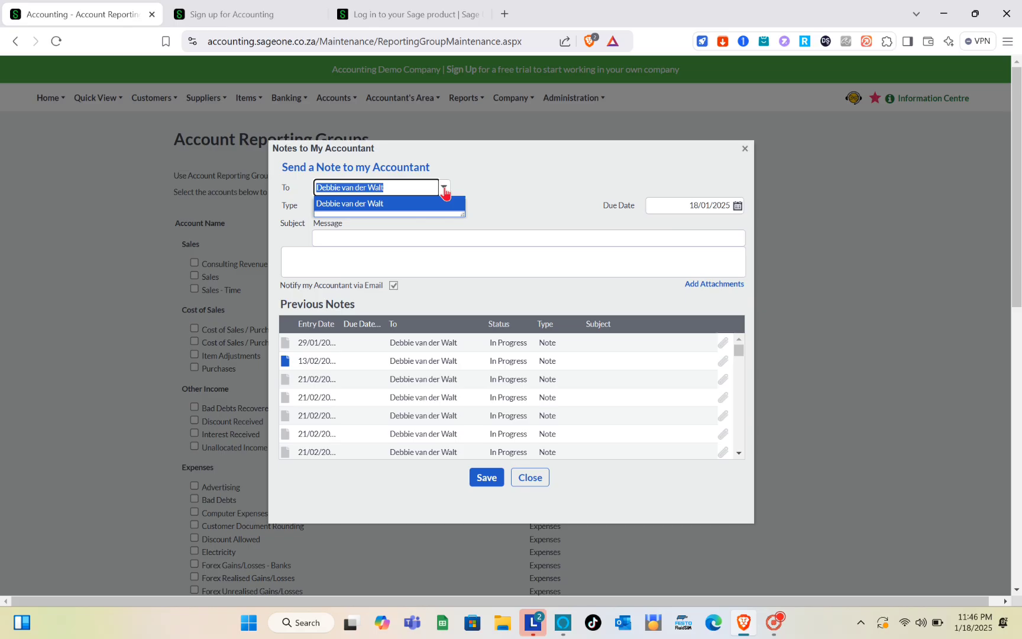
left_click(433, 185)
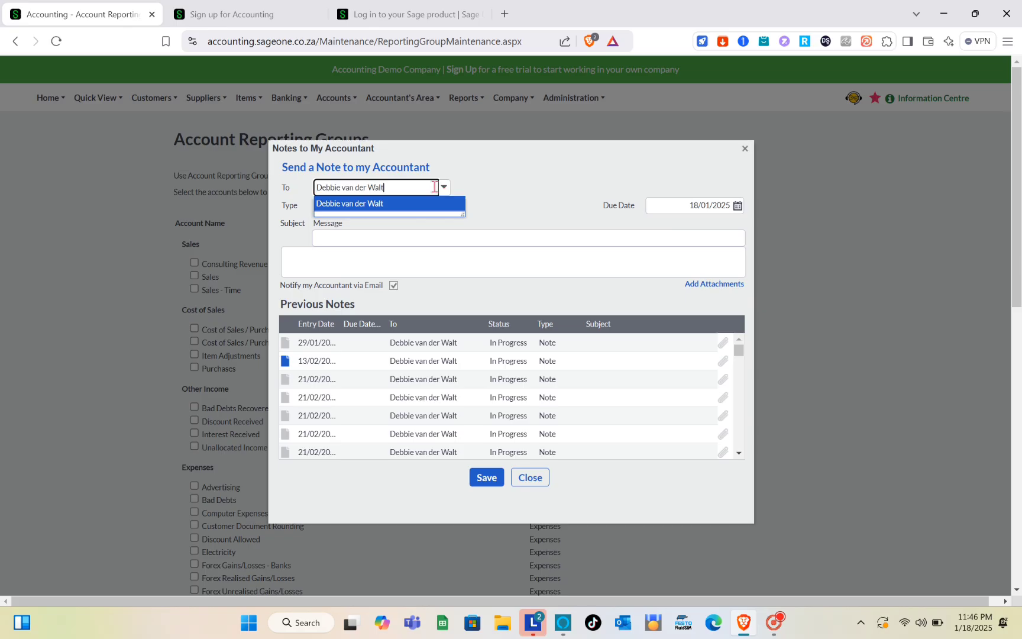
left_click(492, 188)
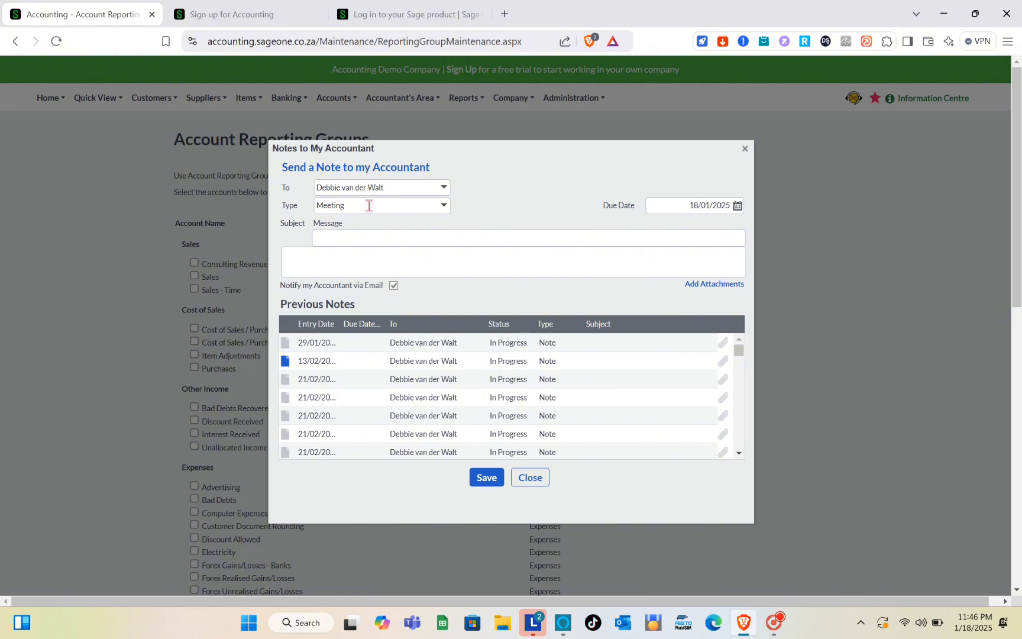
- Keep Meeting as the note type, scroll through Previous Notes, and close the notes window
left_click(443, 205)
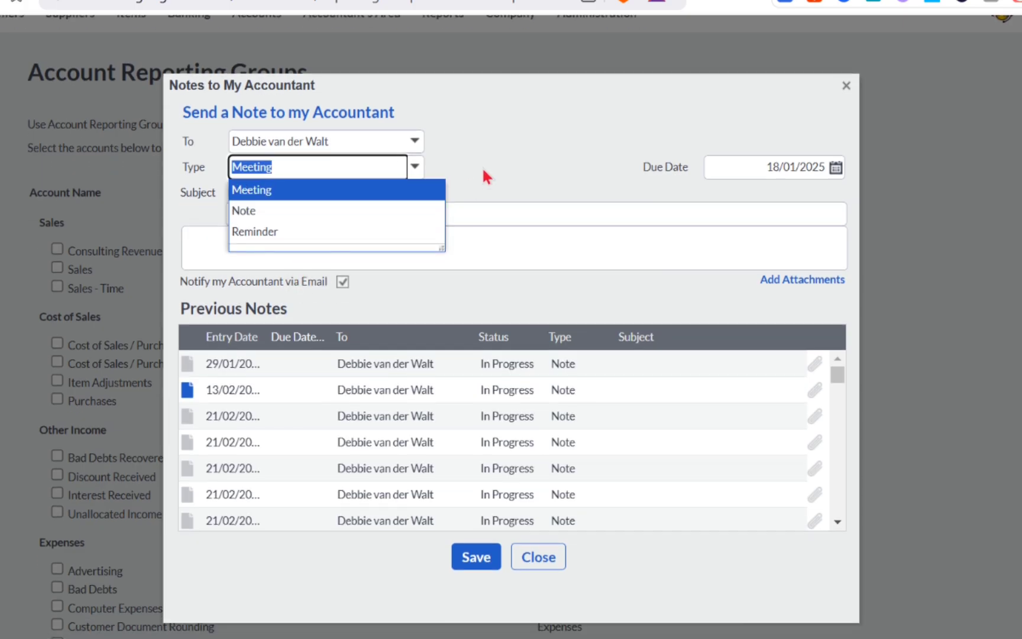
left_click(482, 166)
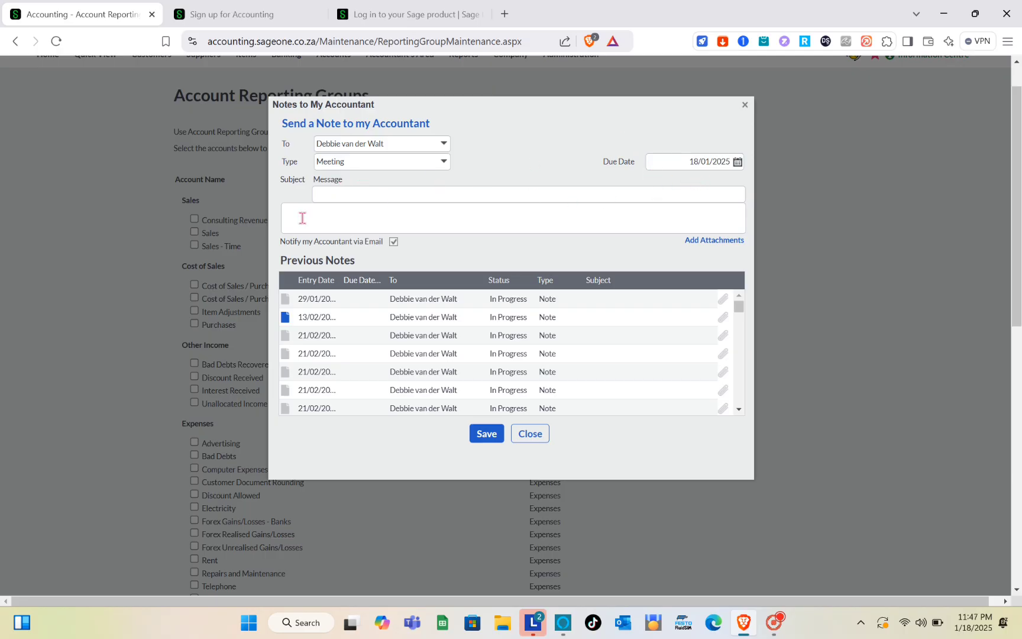
scroll(353, 325, "down", 5)
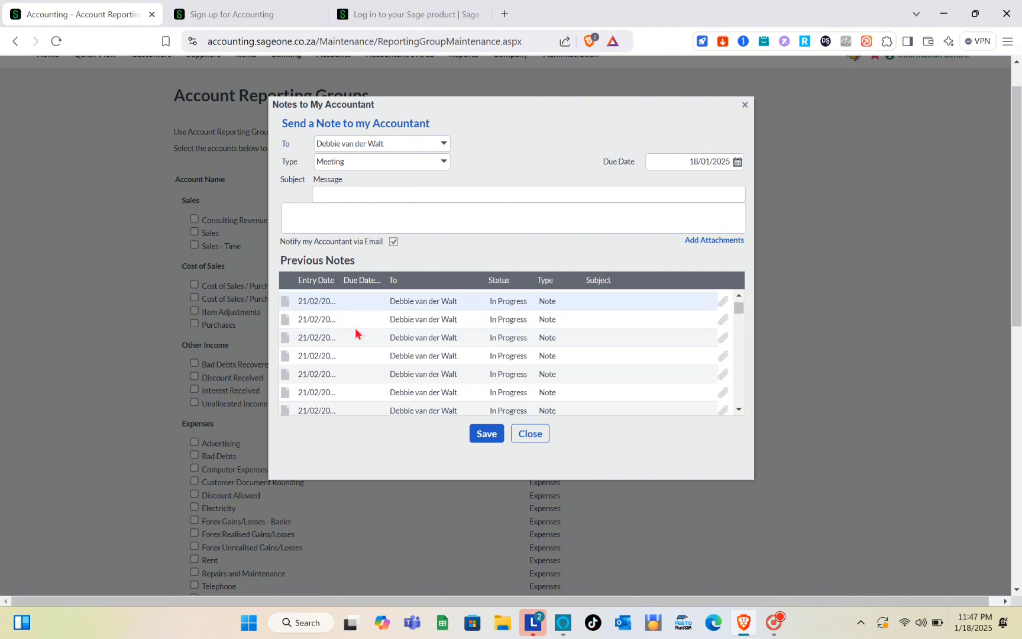
scroll(355, 333, "down", 8)
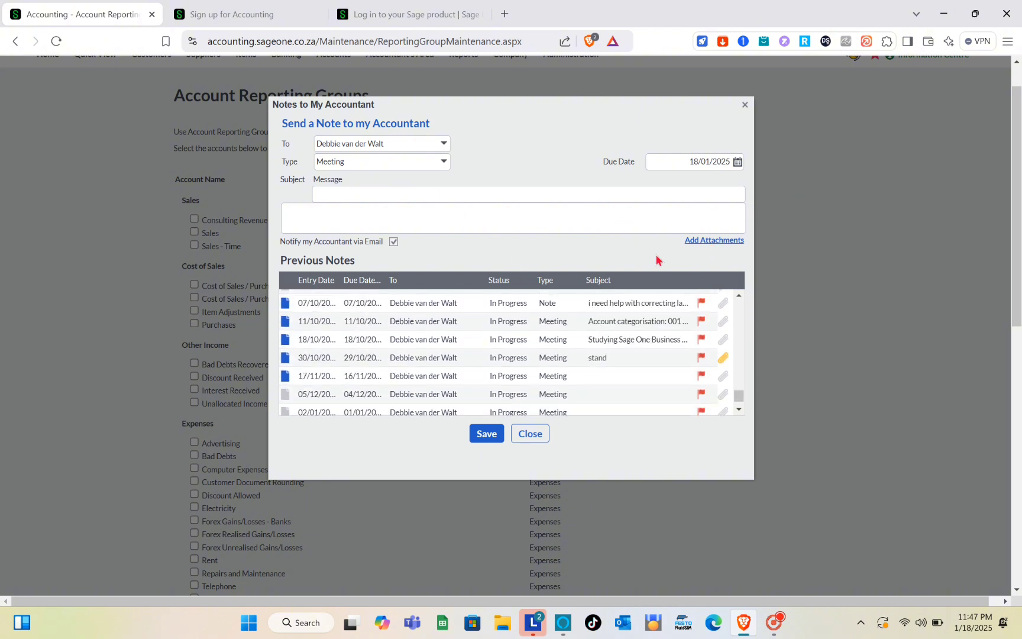
left_click(744, 107)
- Open My Workspace from the Home menu to show the everyday task tiles
scroll(207, 178, "up", 1)
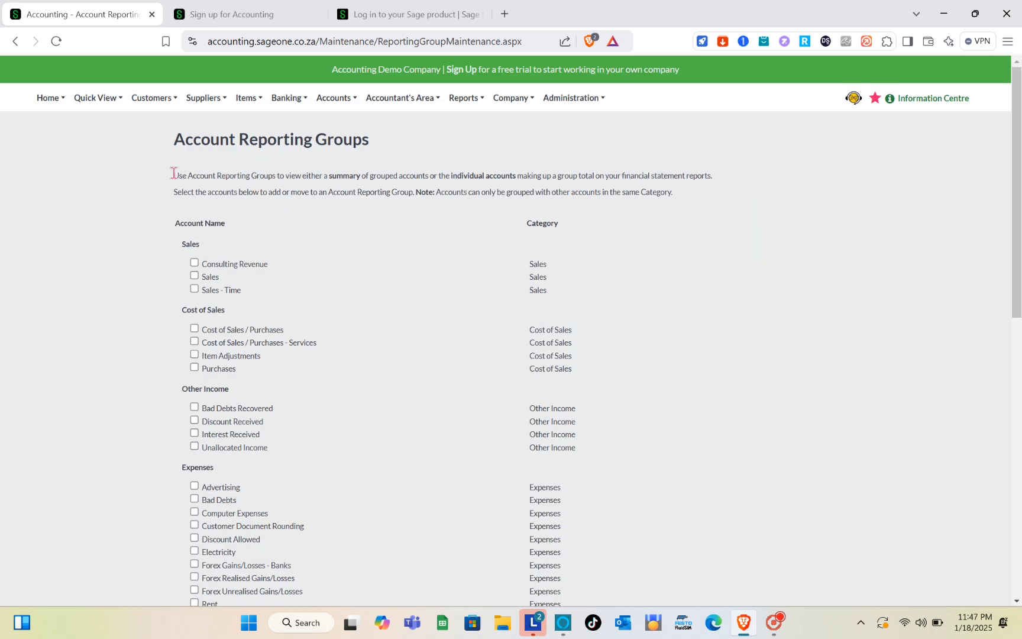
mouse_move(58, 104)
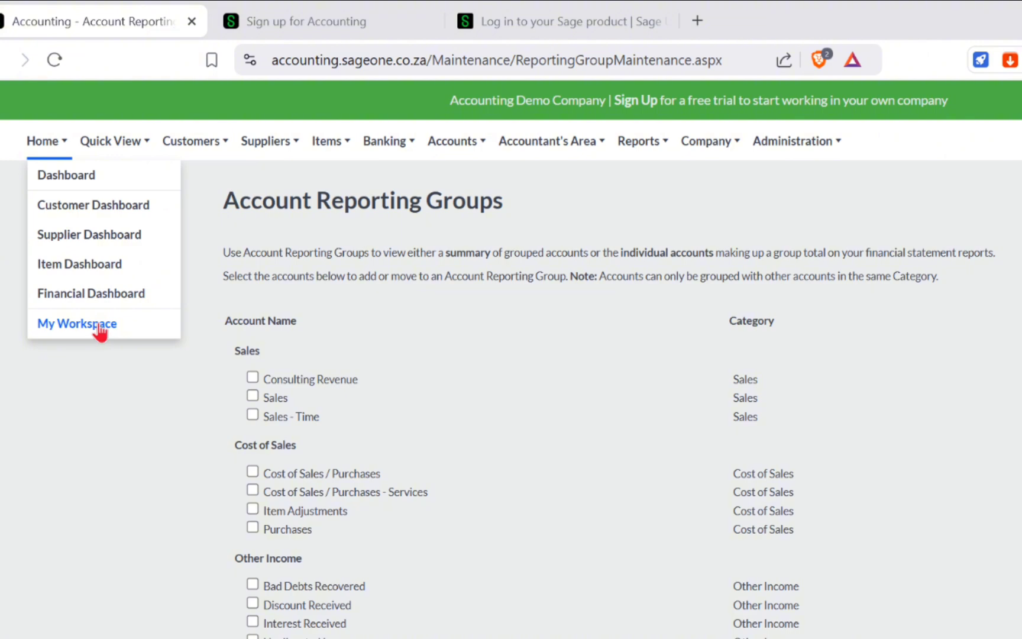
left_click(101, 332)
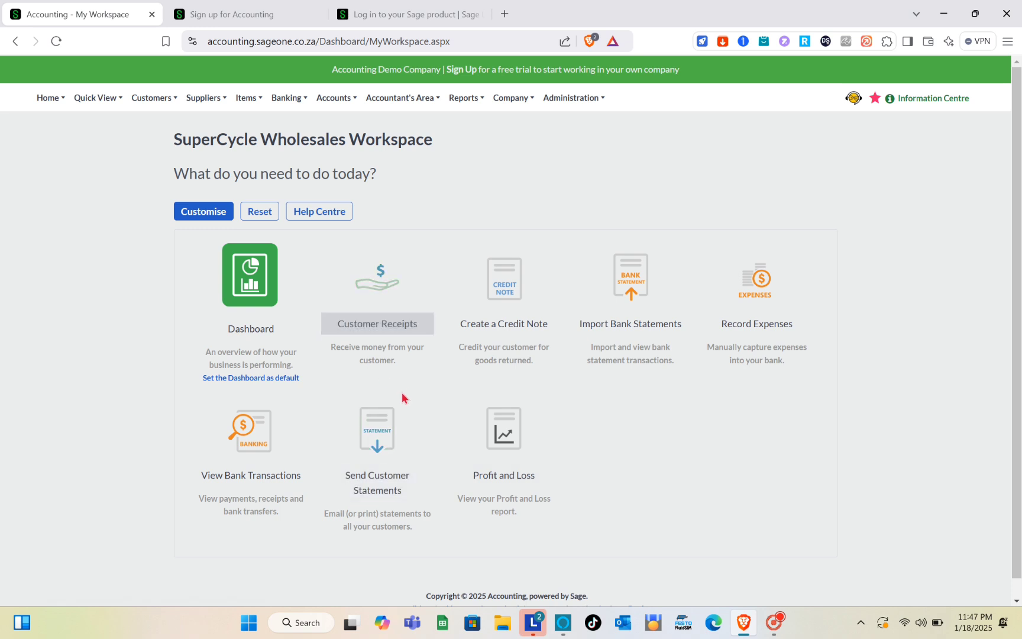
- Start a new Customer Receipt with CycleShop Sandton as the paying customer
left_click(384, 329)
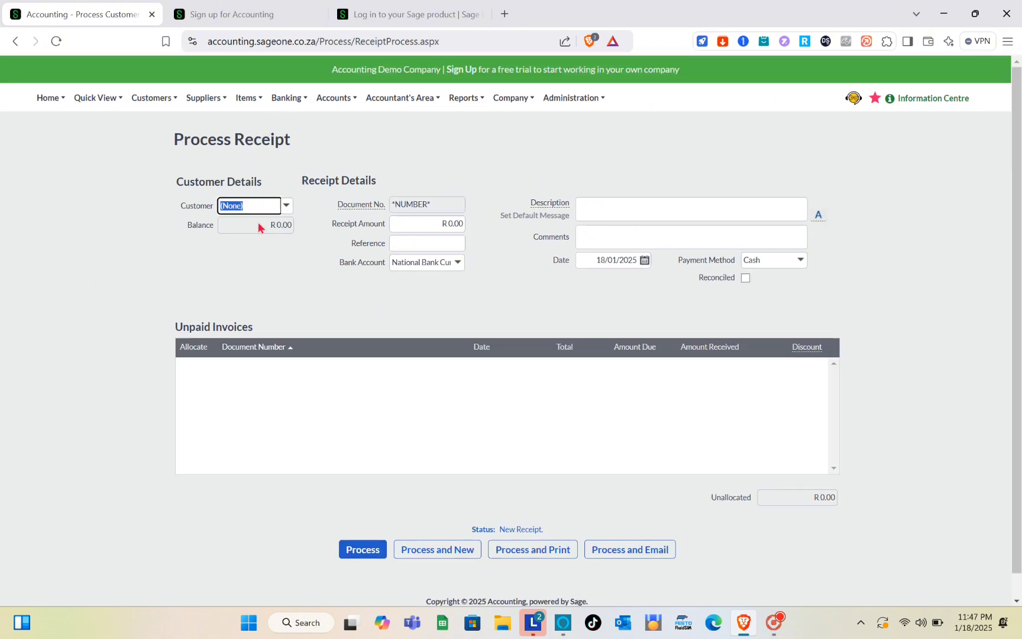
left_click(285, 206)
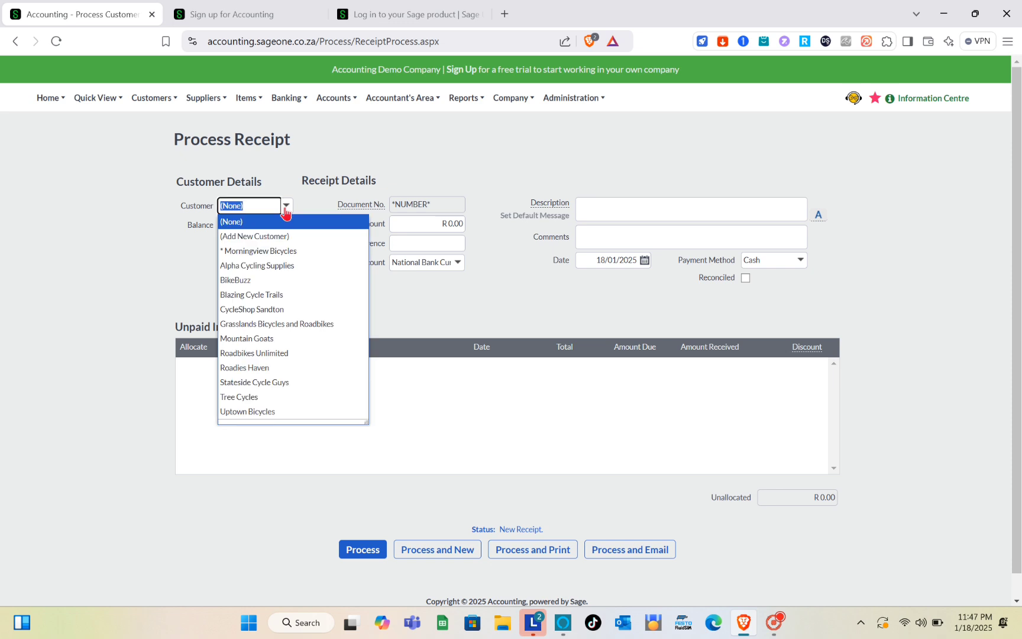
left_click(285, 309)
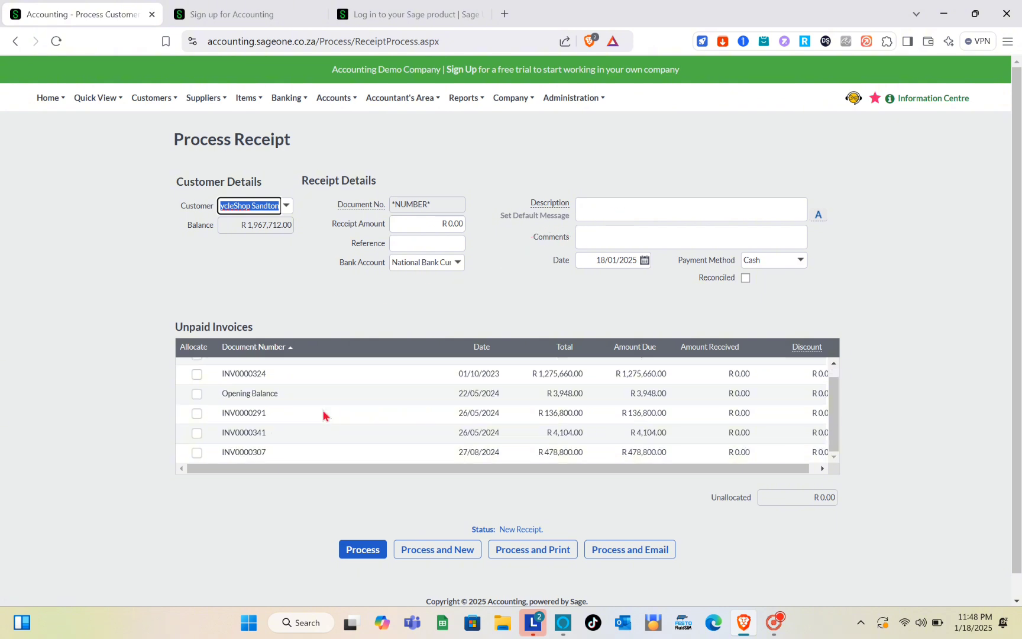
- Allocate the receipt to INV0000324, INV0000336 and the opening balance, totalling R 1,348,008.00
scroll(374, 411, "up", 1)
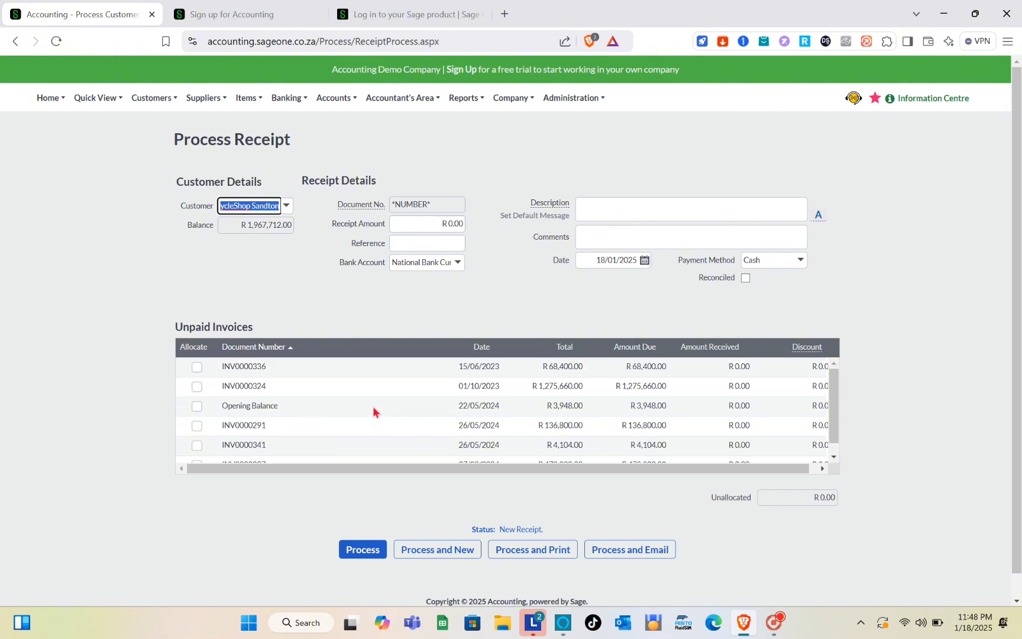
left_click(197, 386)
left_click(198, 368)
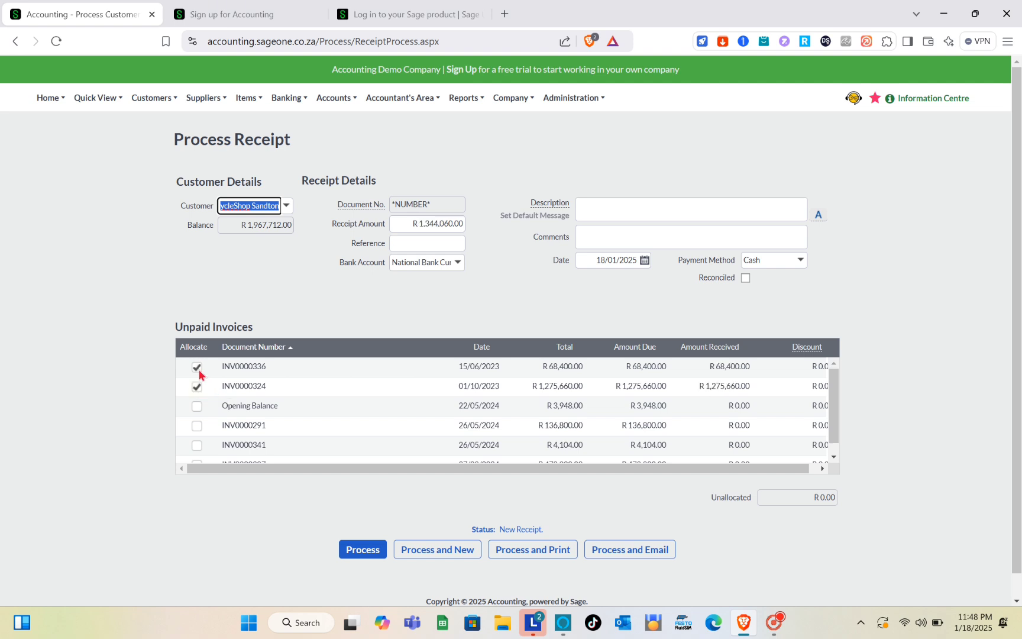
left_click(198, 407)
scroll(407, 524, "down", 1)
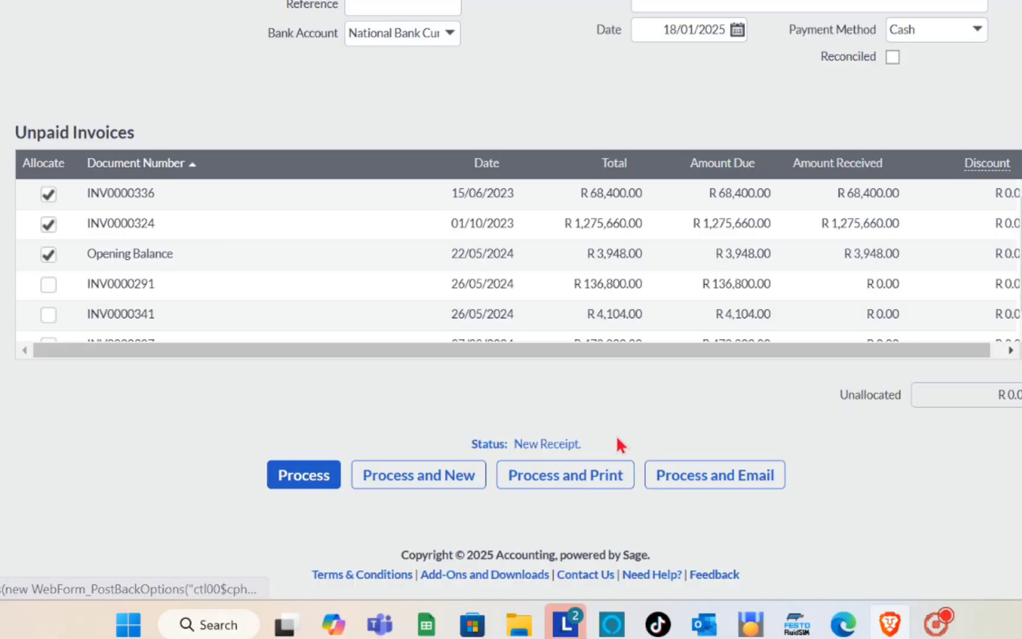
left_click(701, 476)
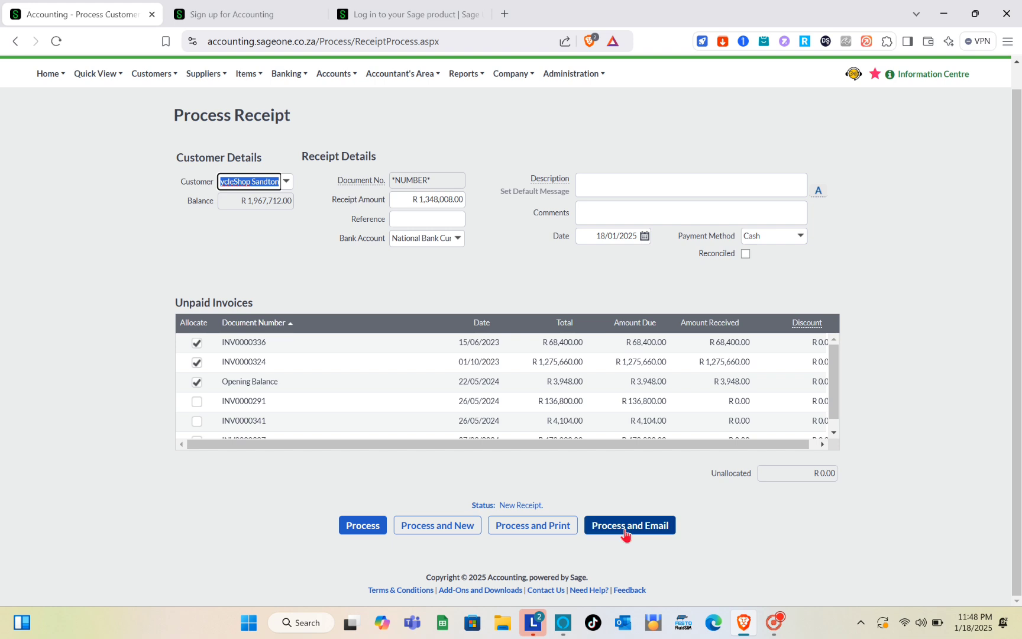
- Process the receipt as RCP0000025 and begin its customer email with the PDF attached
left_click(708, 483)
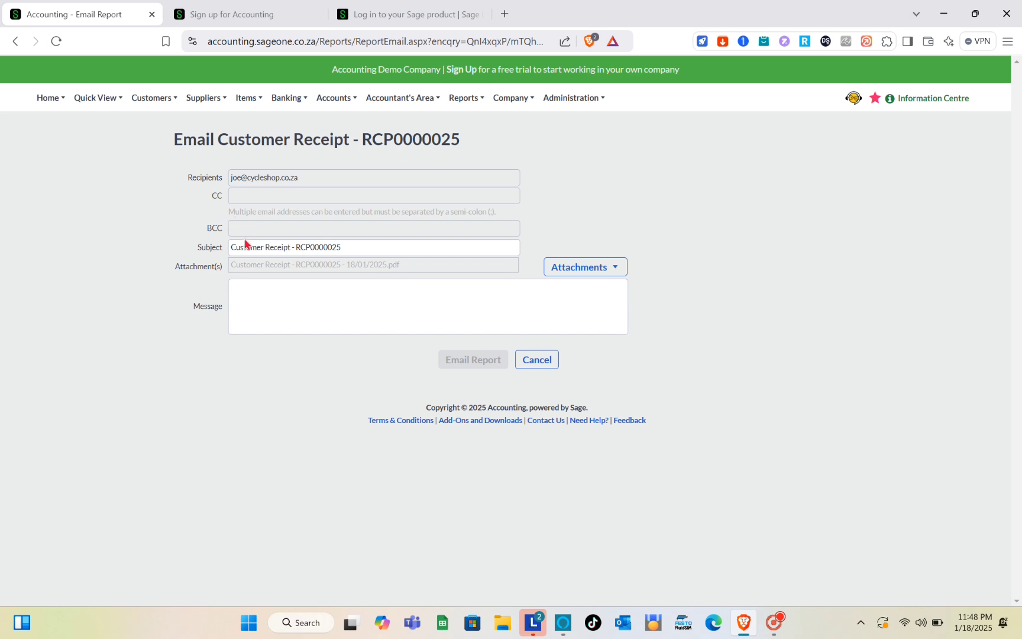
left_click(256, 315)
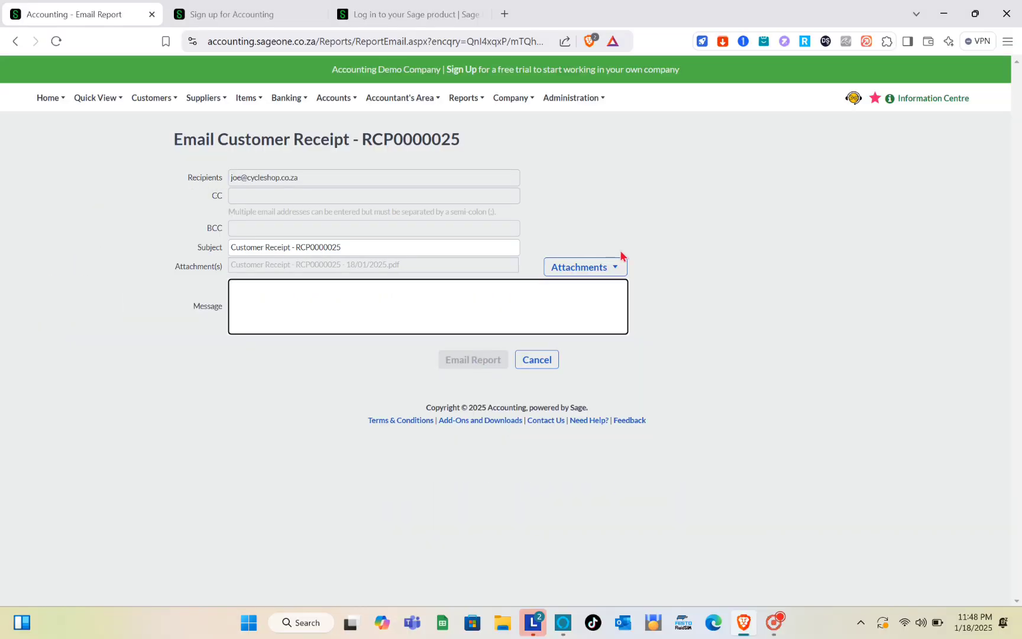
mouse_move(727, 268)
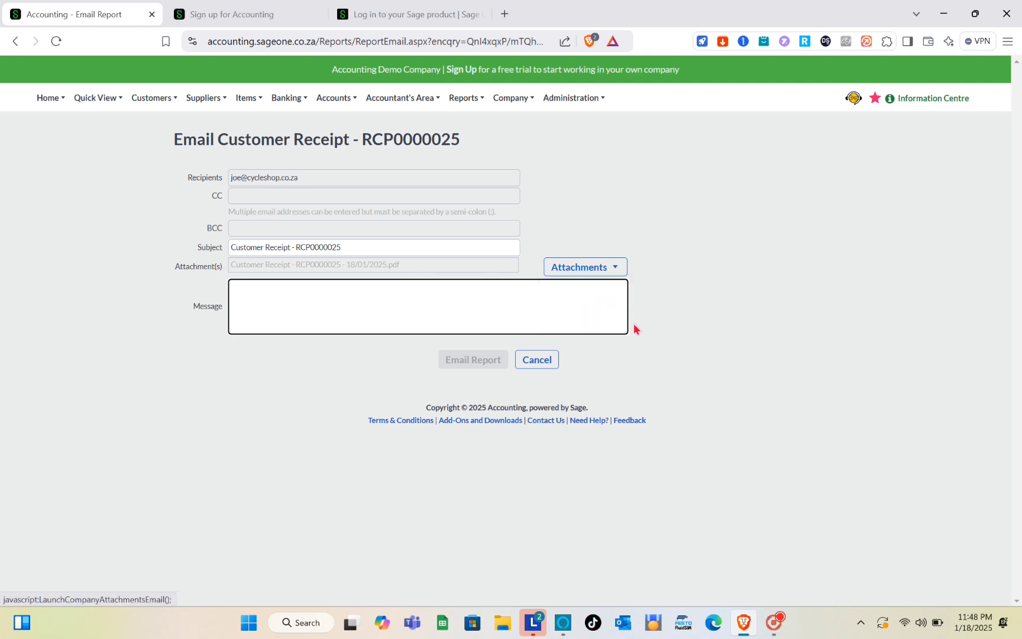
mouse_move(471, 116)
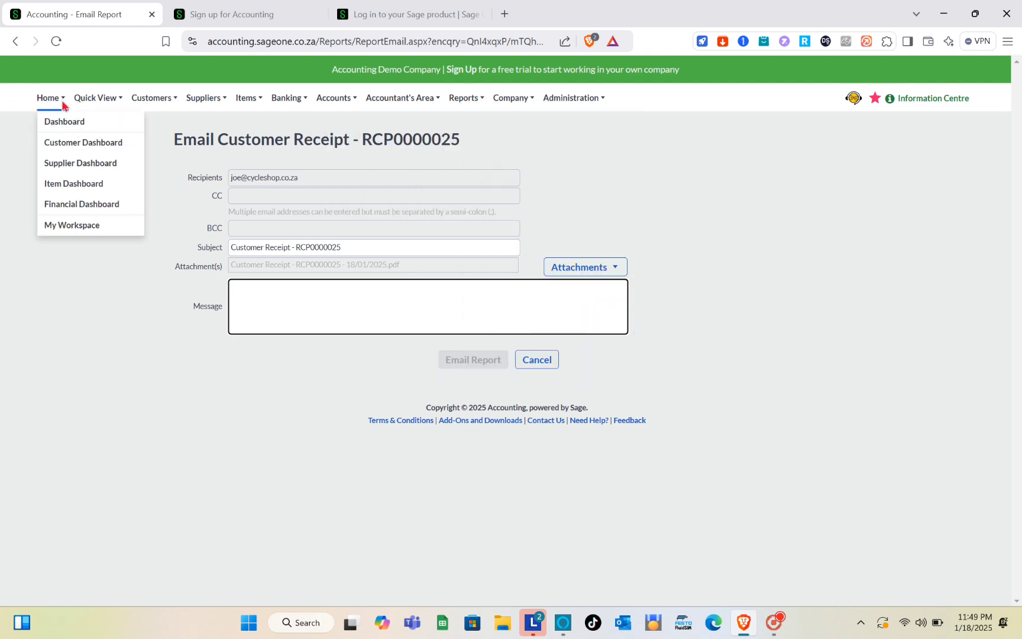
- Return from the receipt email to My Workspace and choose View Bank Transactions
left_click(16, 41)
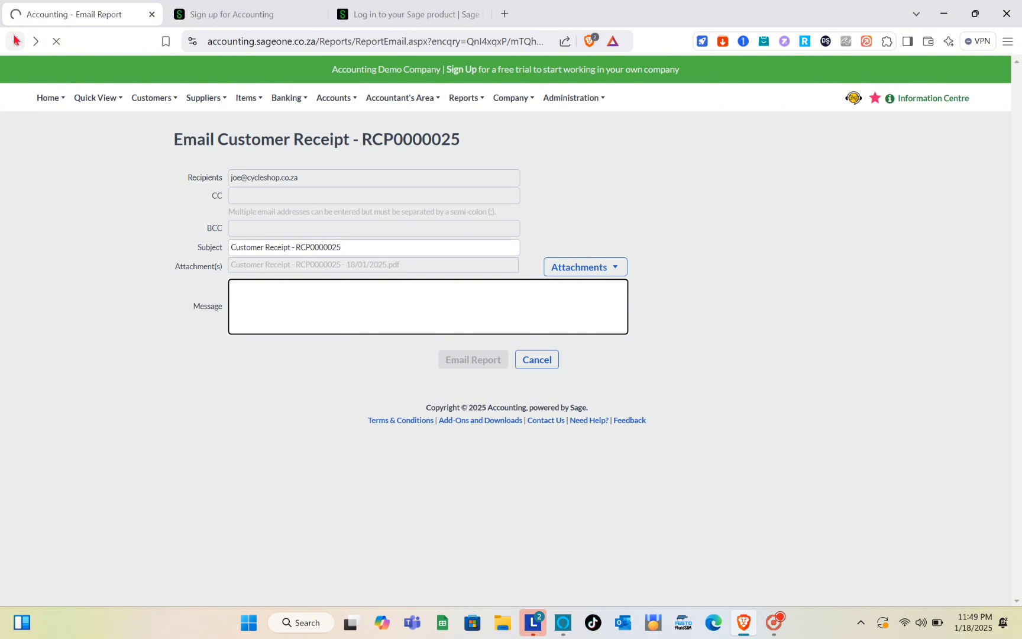
left_click(16, 41)
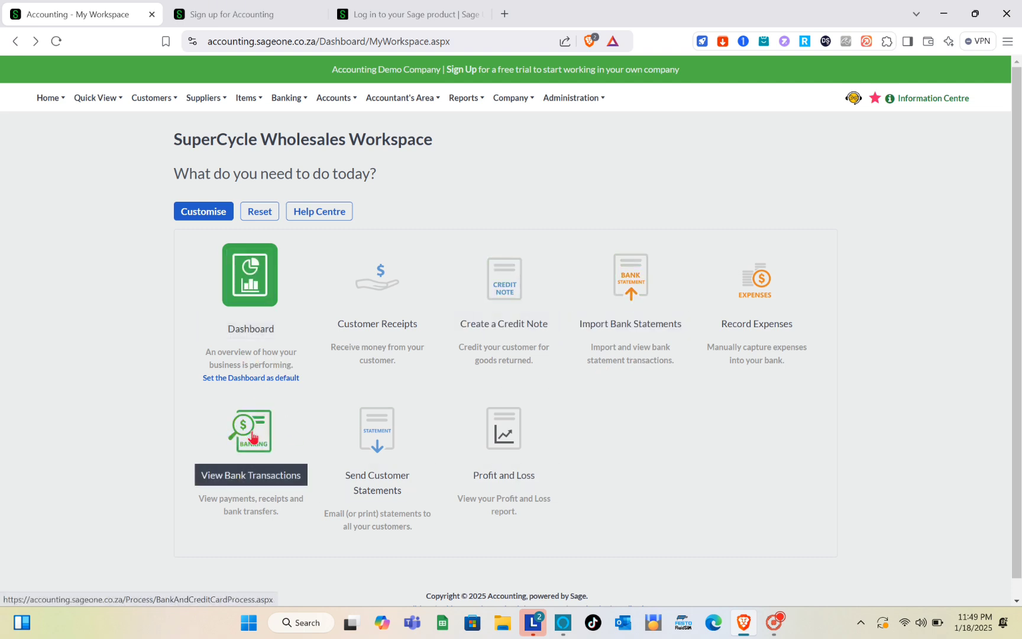
left_click(285, 388)
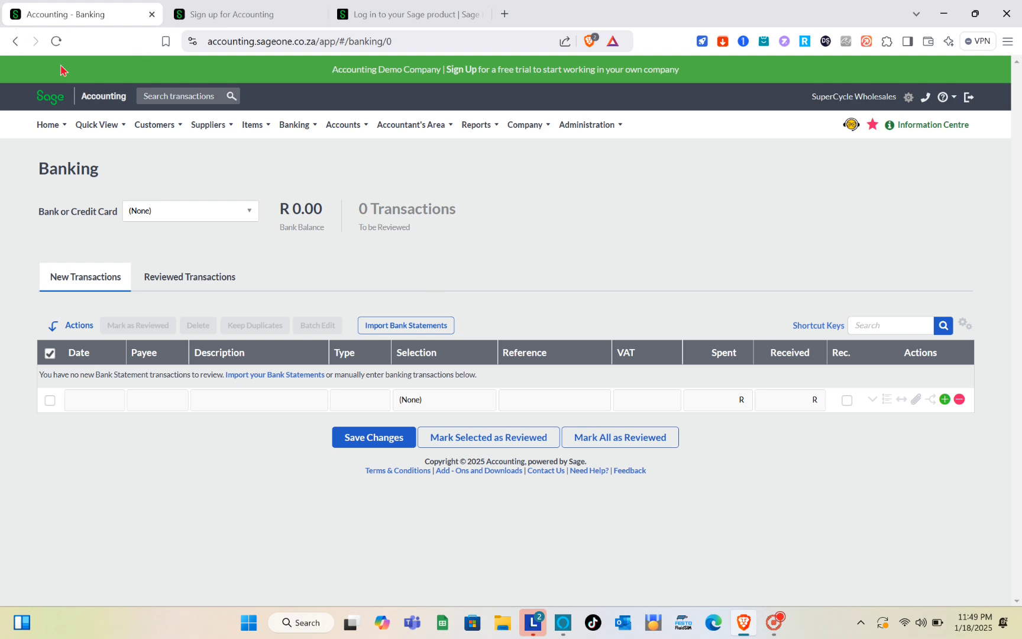
- Open the Dashboard and scroll through its balances, top-selling items and cash movement panels
mouse_move(50, 123)
left_click(84, 157)
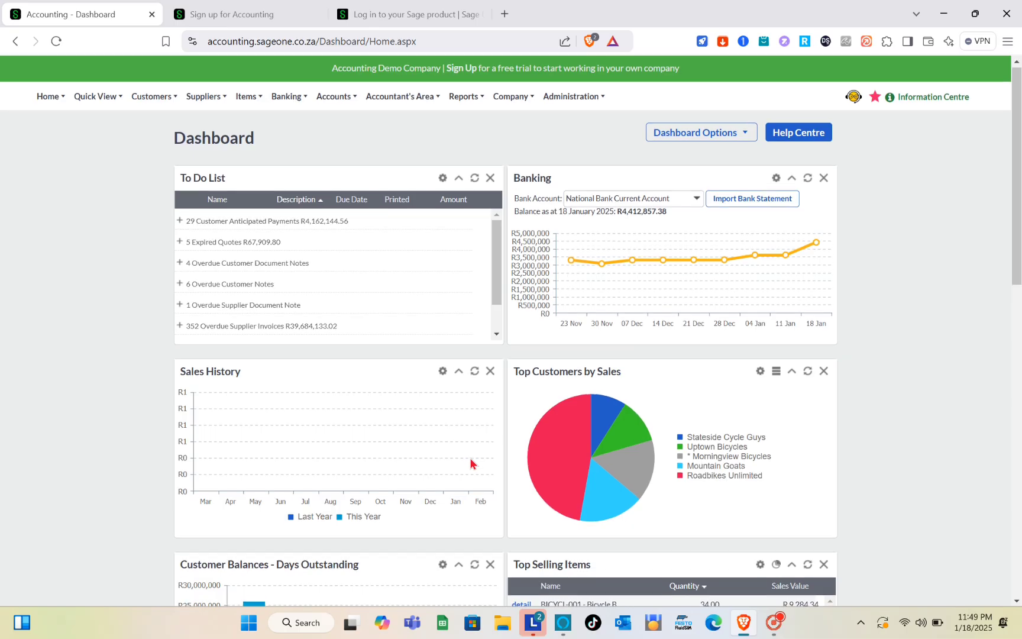
scroll(455, 512, "down", 1)
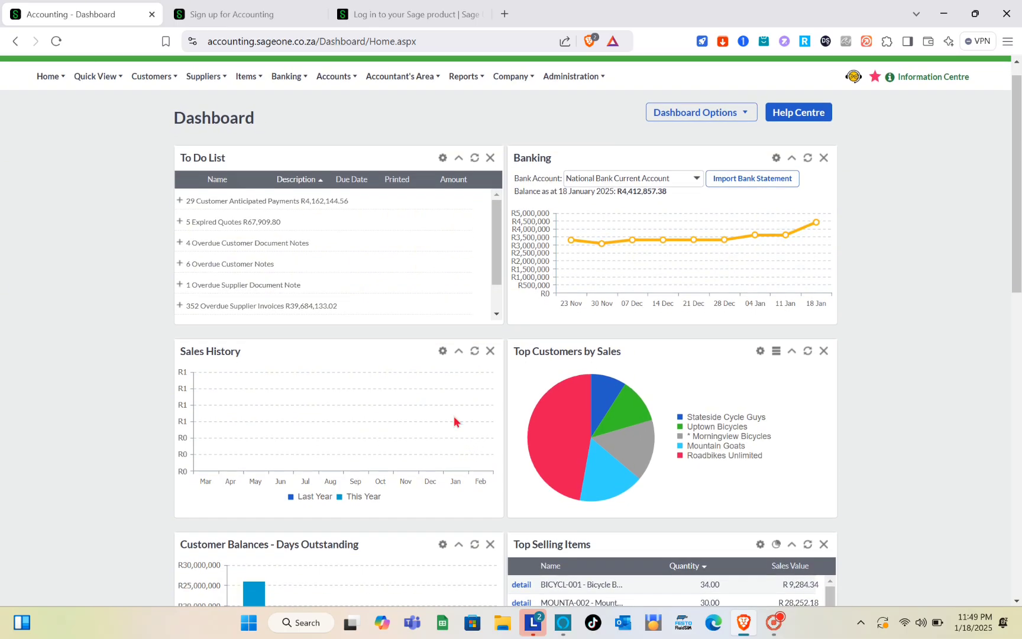
scroll(465, 305, "down", 1)
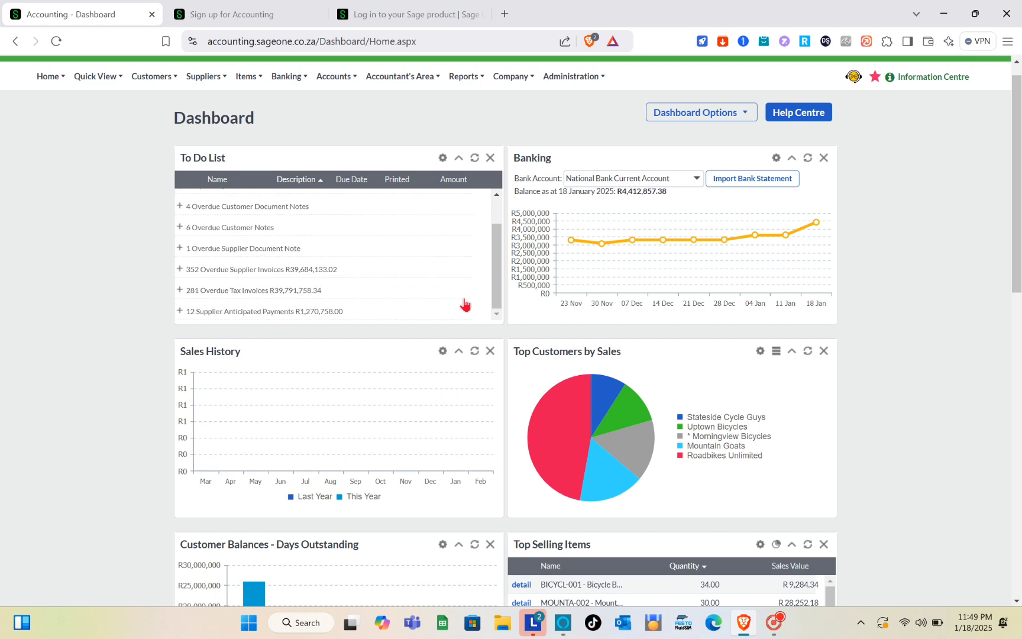
scroll(512, 355, "down", 6)
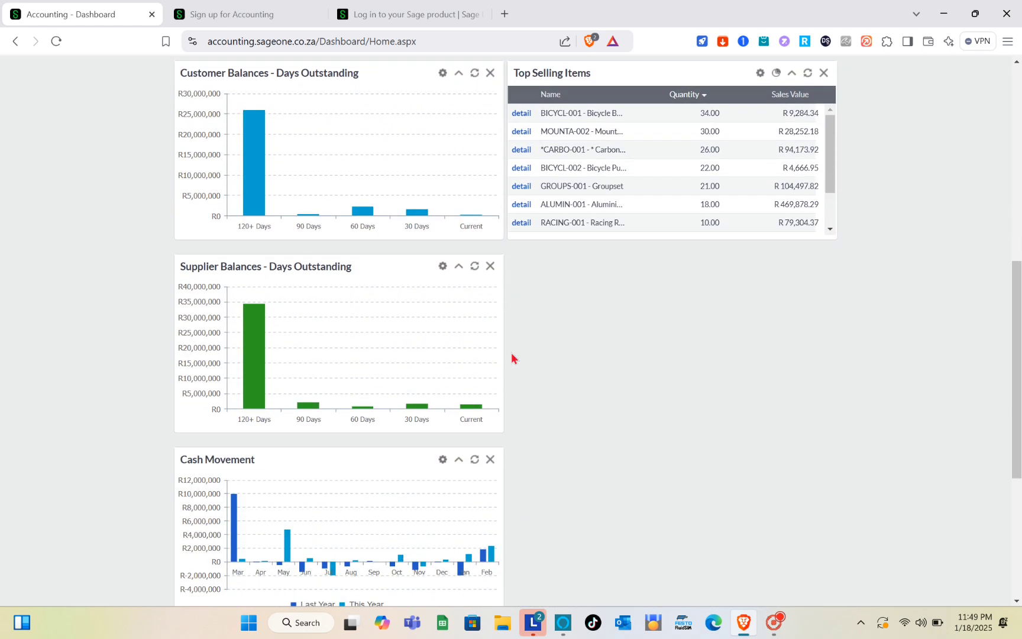